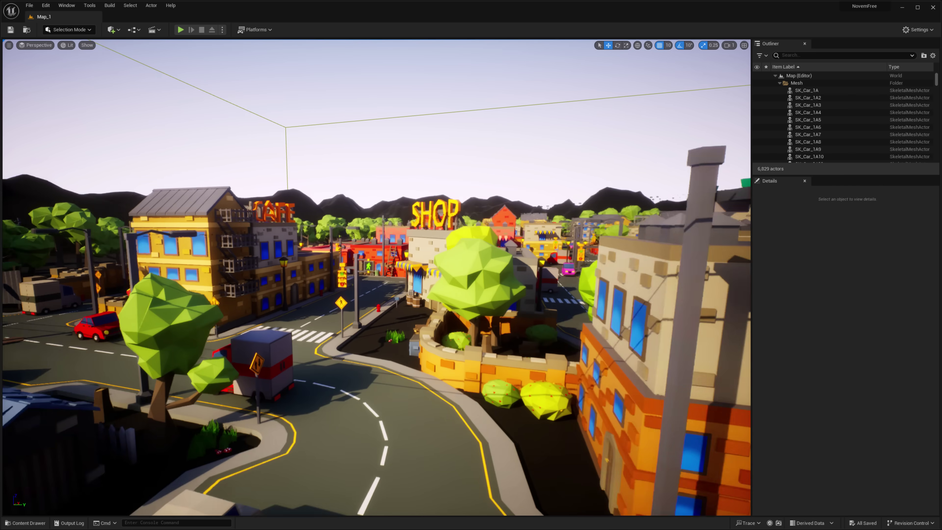
Step: Examine the low-poly city of Map_1 by flying along its streets, buildings, vehicles and street lamps
key(w)
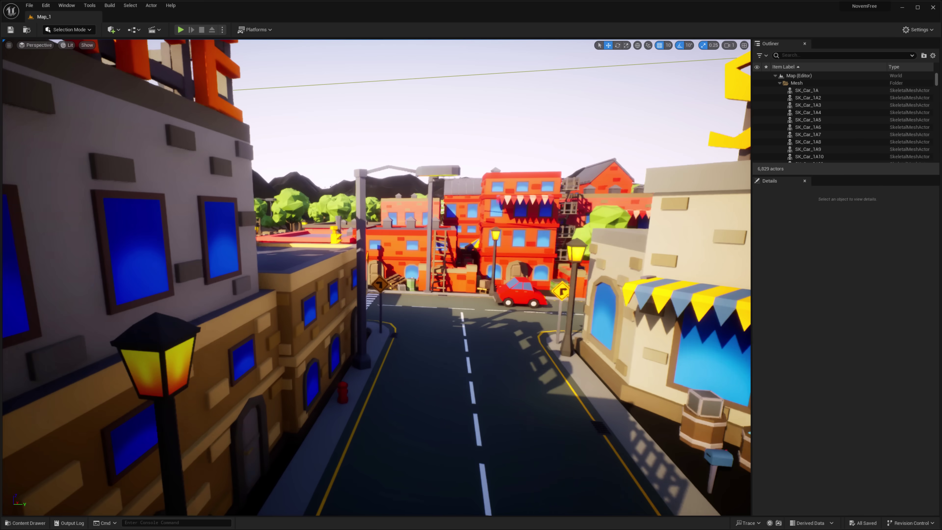
key(w)
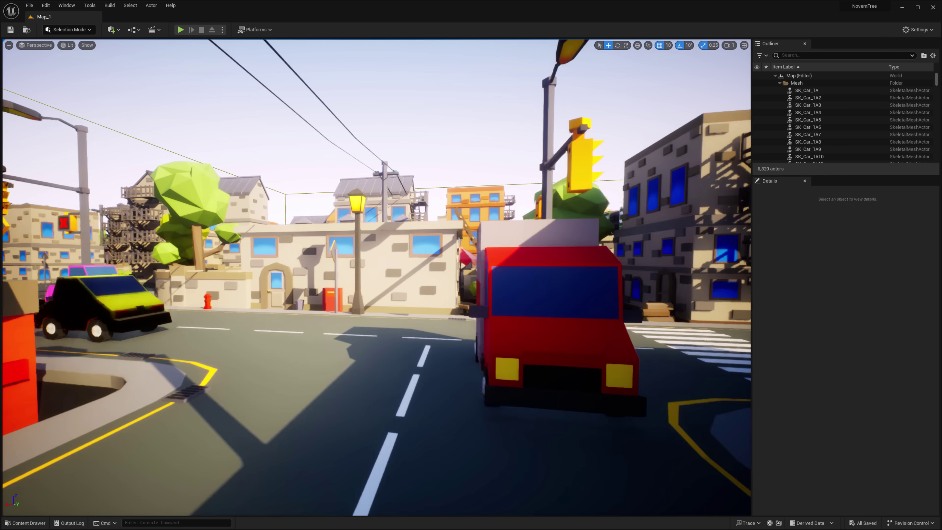
key(w)
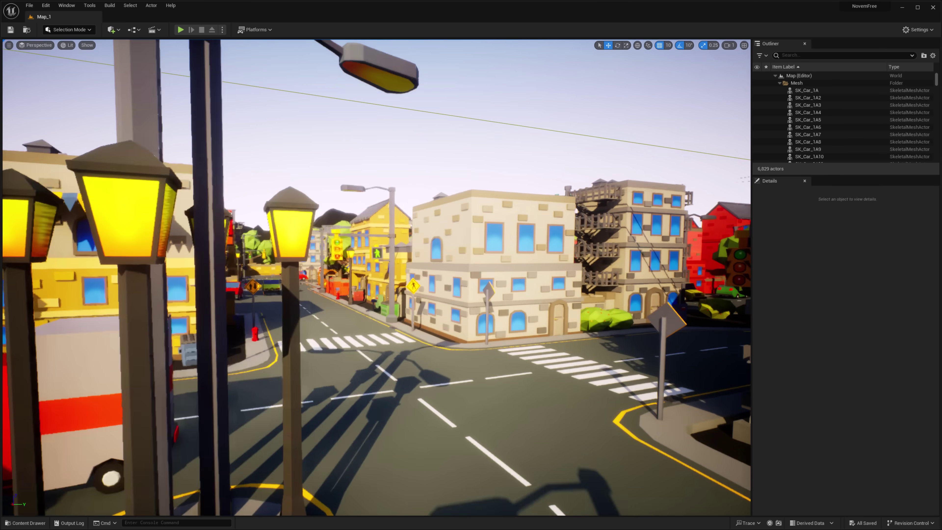
key(w)
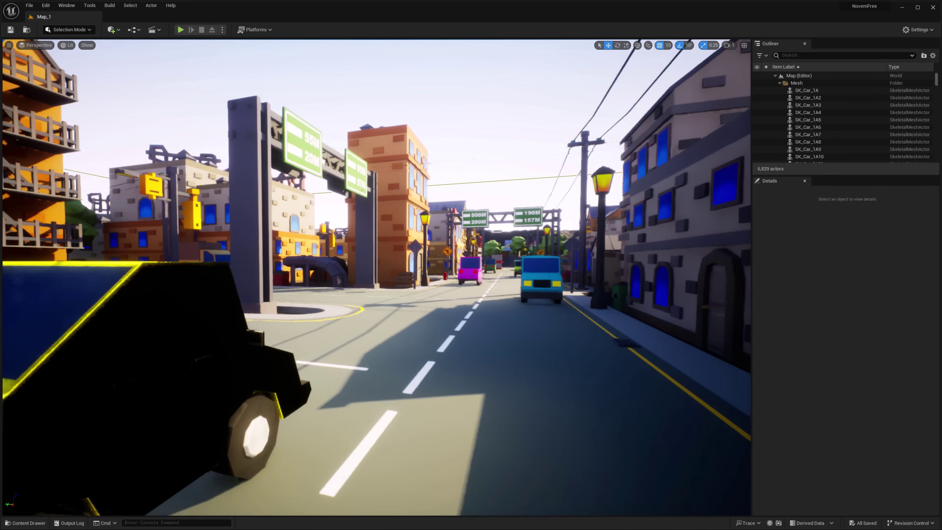
Step: Switch to Godot Engine and examine the imported low-poly city in the CityScene viewport
key(alt+Tab)
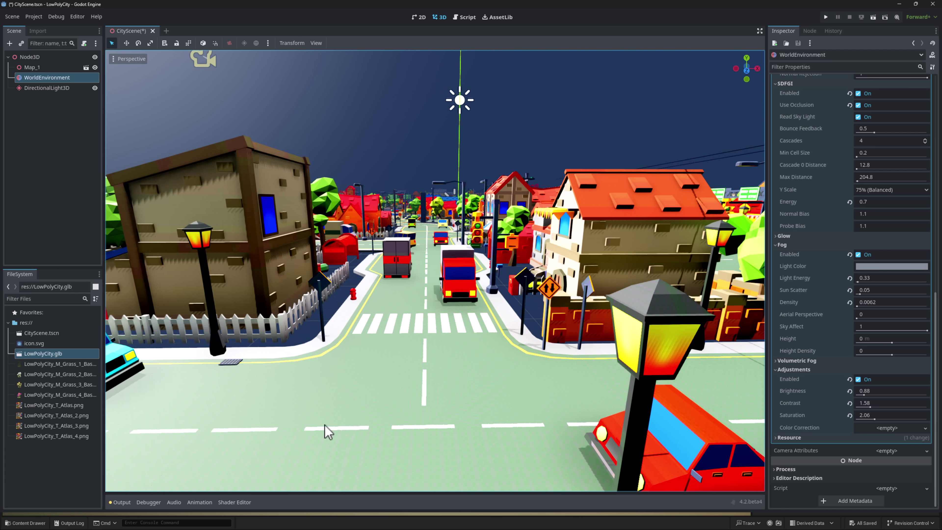
key(w)
mouse_move(324, 425)
right_down()
mouse_move(321, 409)
mouse_move(255, 405)
mouse_move(324, 431)
right_up()
scroll(324, 414, up, 4)
key(w)
Step: Switch back to Unreal Editor and open the OverviewMap level from the Low_Poly_Town Map folder
key(alt+Tab)
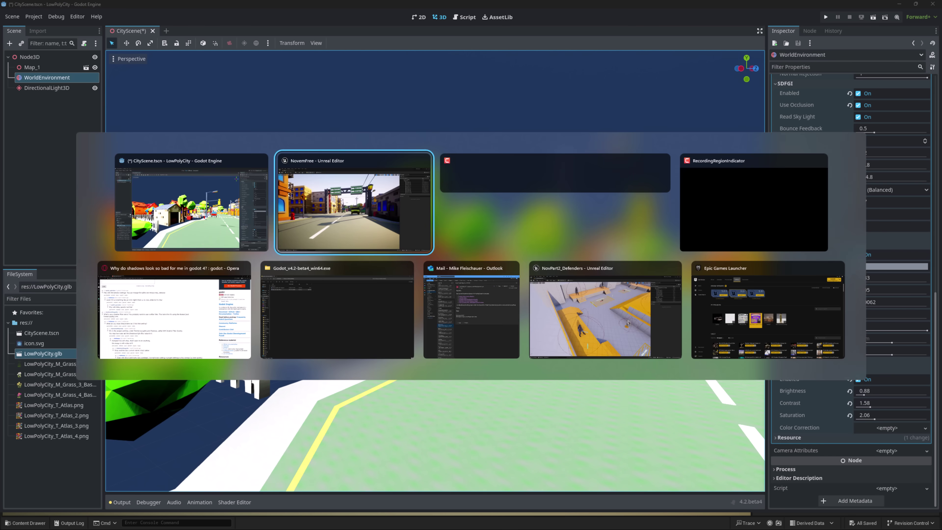
right_drag(419, 302, 419, 302)
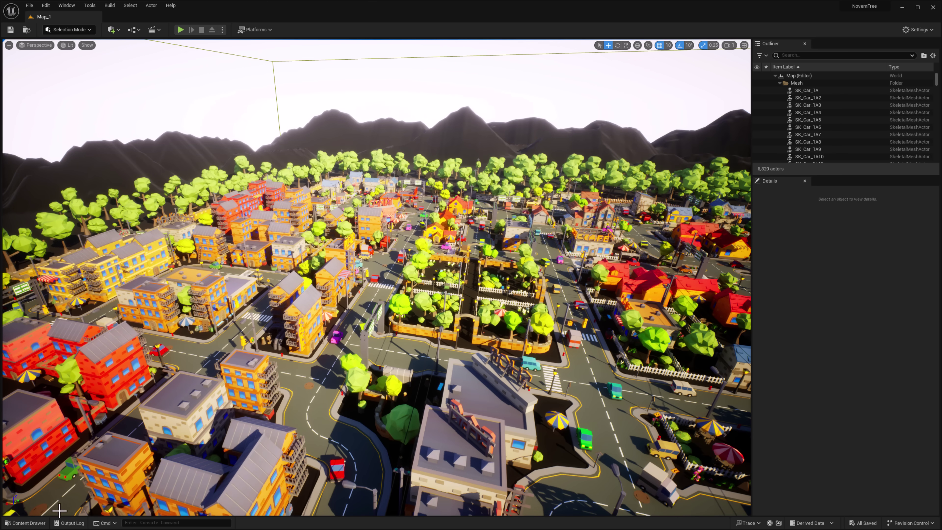
click(30, 523)
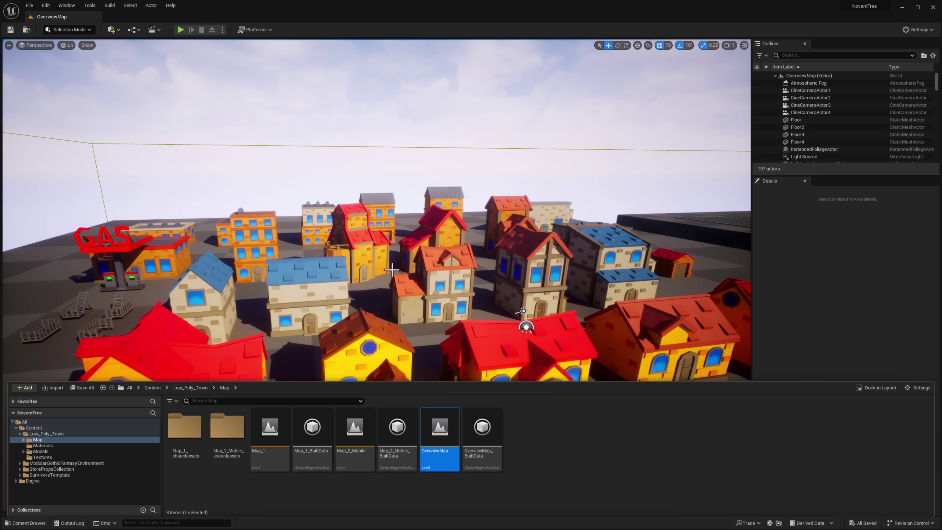
Step: Examine the sample buildings and props laid out in the OverviewMap level
right_drag(393, 274, 525, 302)
key(w)
key(w)
scroll(552, 280, up, 5)
key(e)
key(w)
key(d)
right_drag(376, 209, 376, 209)
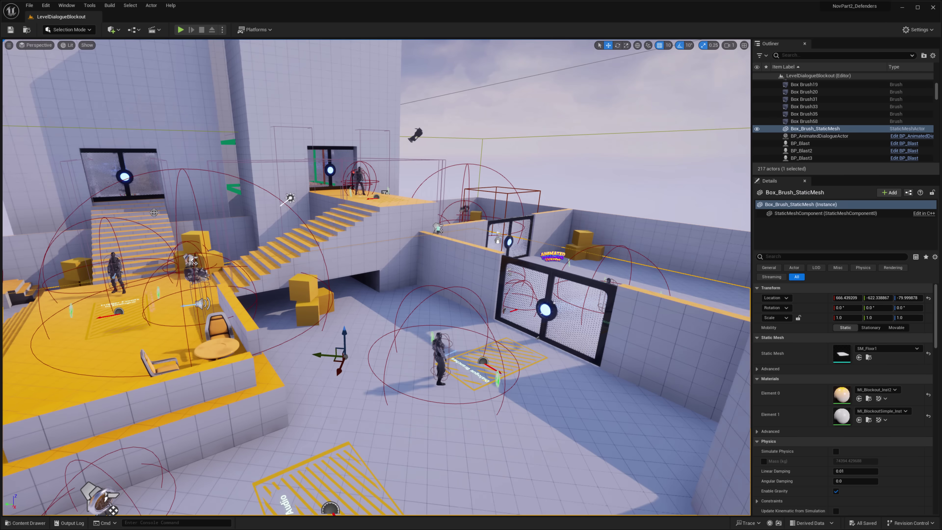
Step: Play the LevelDialogueBlockout level of the NovPart2_Defenders project and advance through the opening Blast and Mini Bot dialogue
right_drag(376, 278, 205, 307)
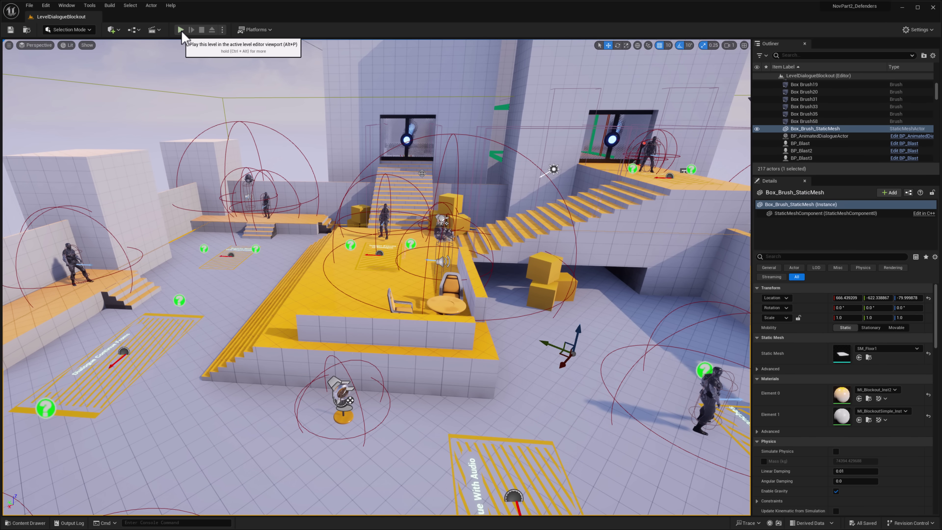
click(181, 29)
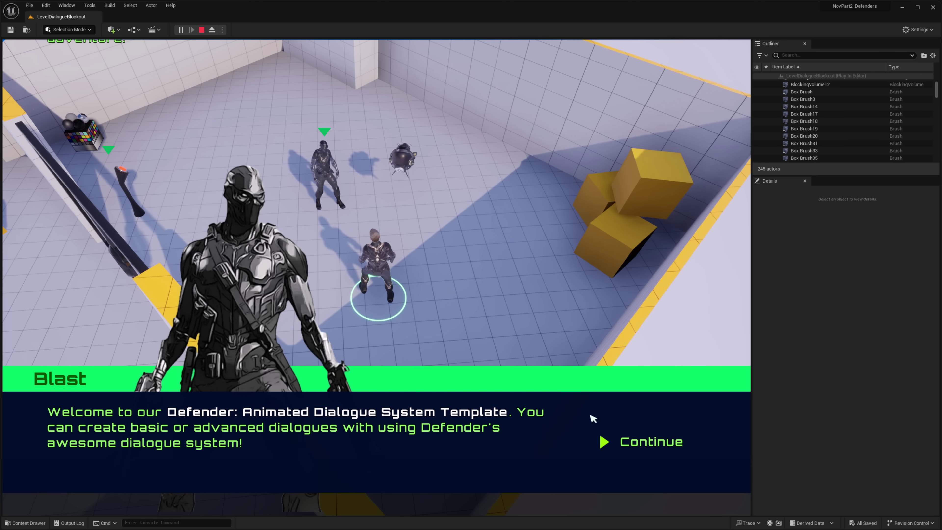
click(643, 446)
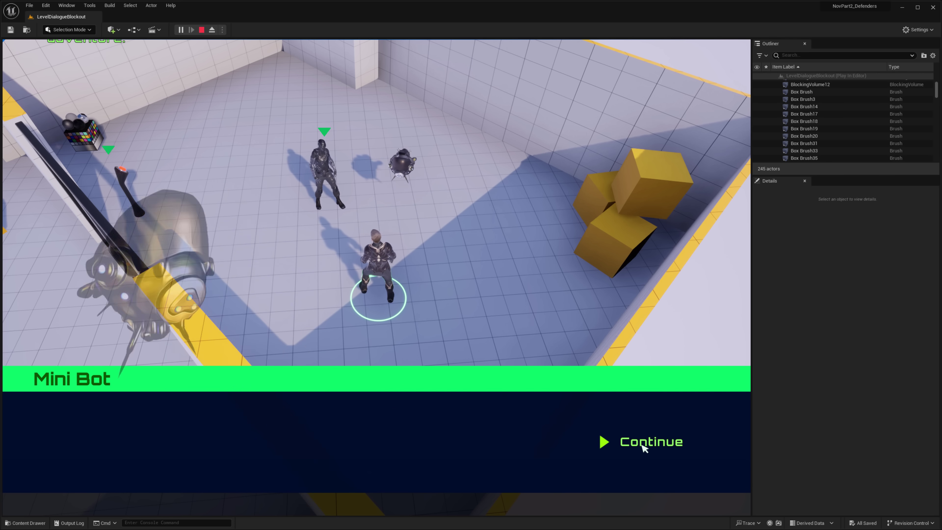
click(642, 445)
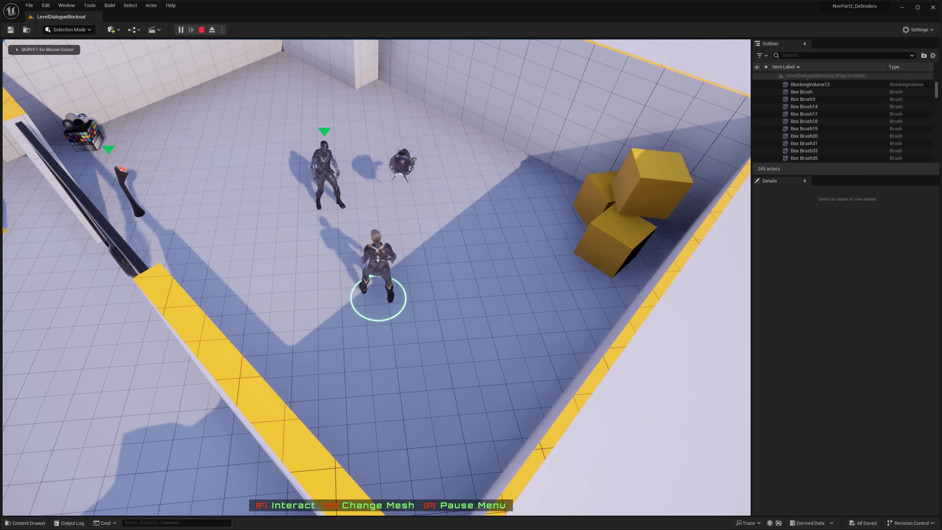
Step: Activate the gate's button and run the character through the gate to Blast at the Basic Dialogue area
key(a)
key(w)
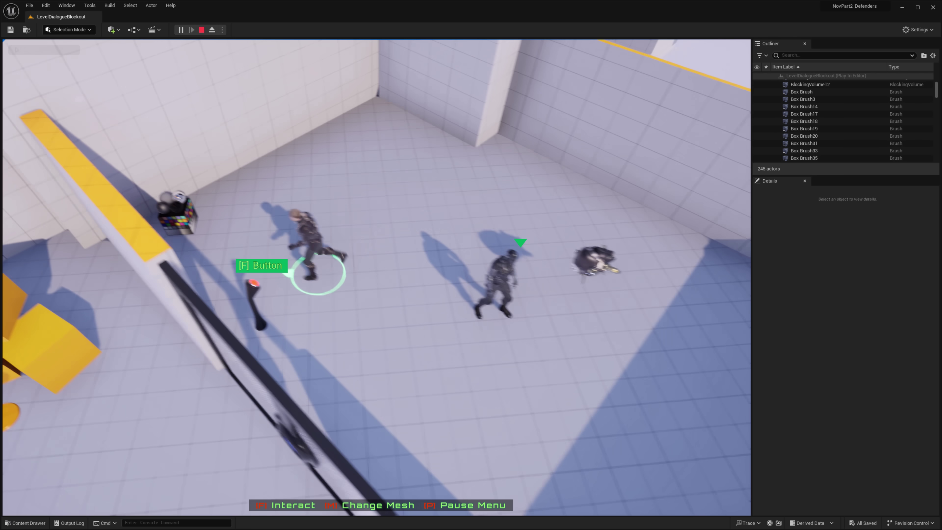
key(f)
key(s)
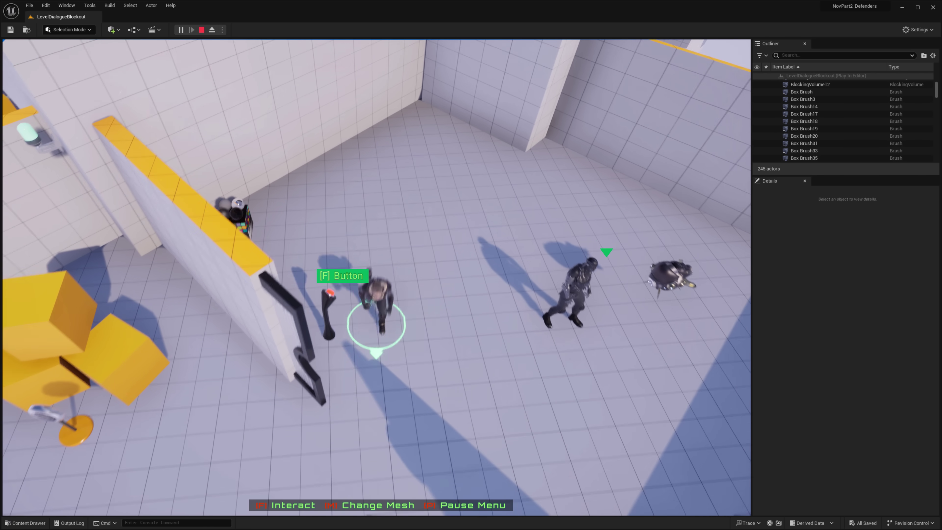
key(a)
key(a)
key(s)
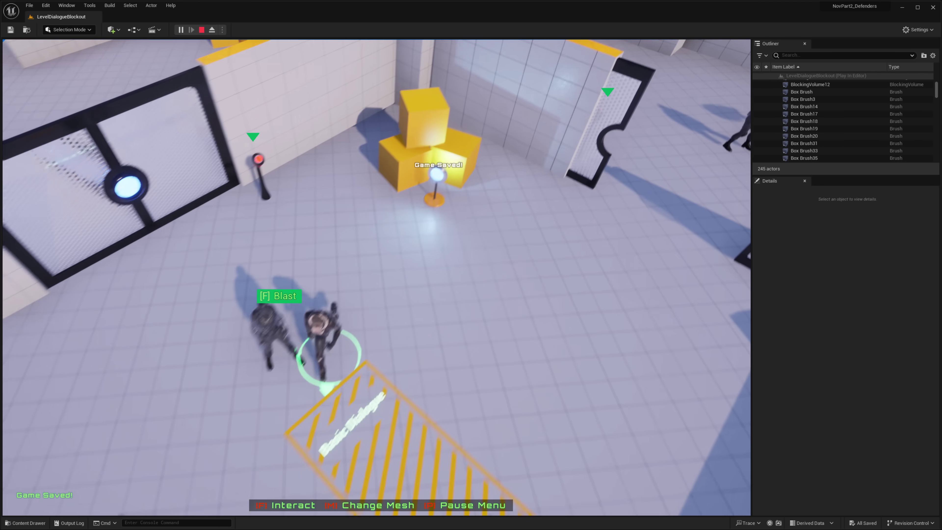
Step: Talk to Blast at the Basic Dialogue area and end with the reply "Yes, I understand. I have to go. Thank you."
key(f)
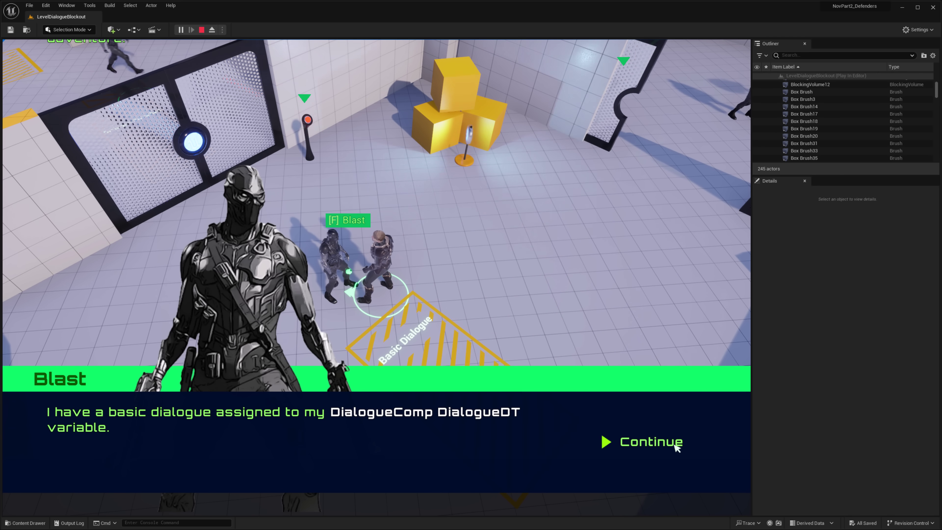
click(664, 445)
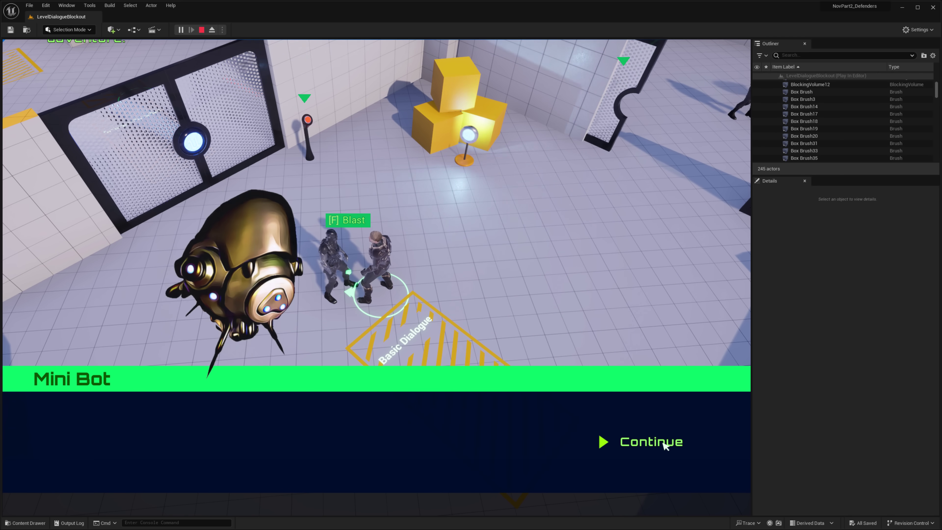
click(663, 445)
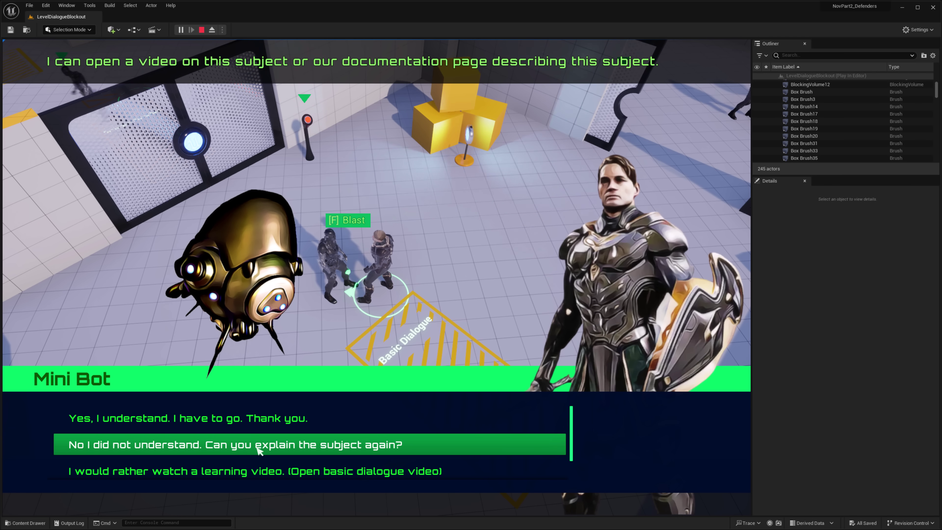
click(245, 426)
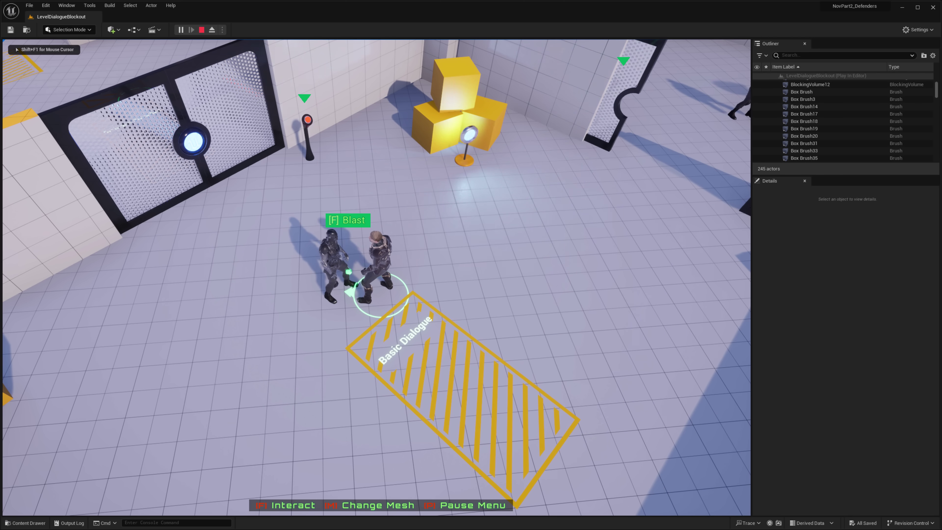
Step: Open the second gate with its button and run the character to Blast near the Dialogue Branches area
key(w)
key(a)
key(f)
key(a)
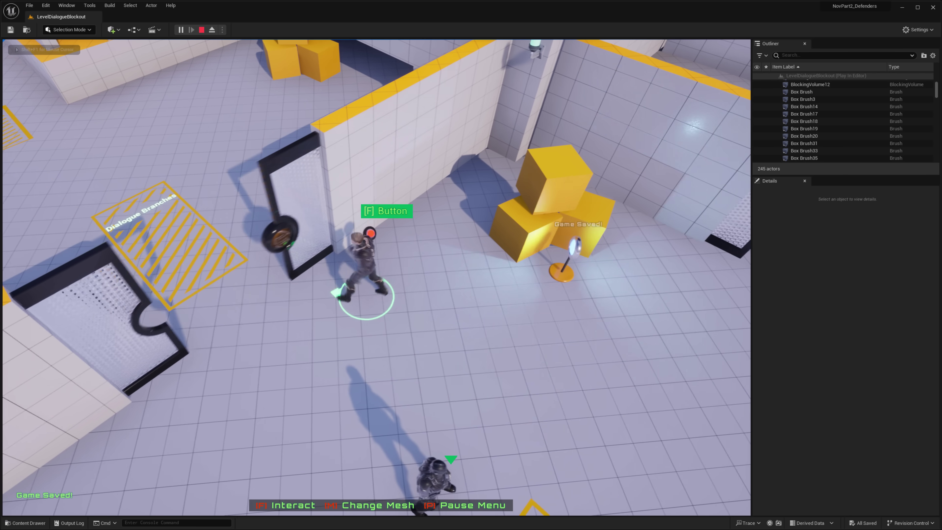
key(a)
key(w)
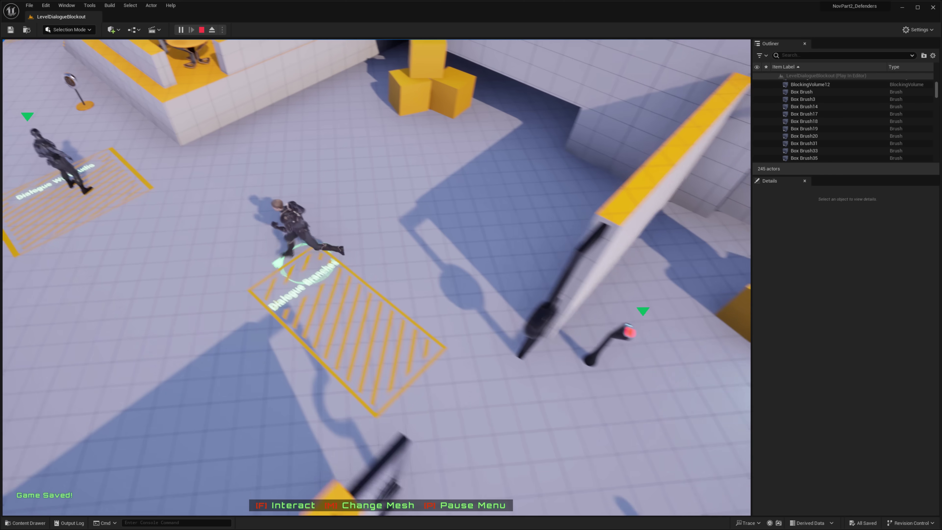
key(a)
key(w)
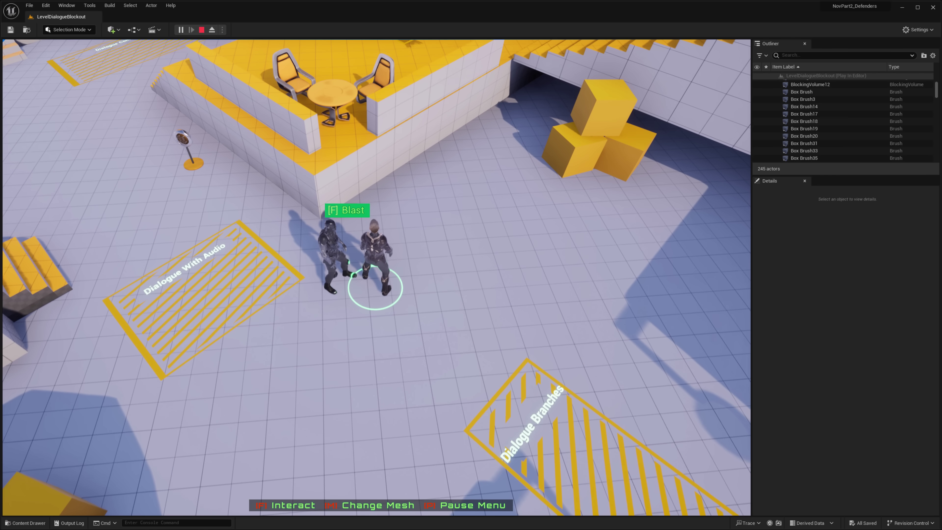
Step: Go through Blast's branched-row dialogue and choose the reply "Yes, I understand. I have to go. Thank you."
key(f)
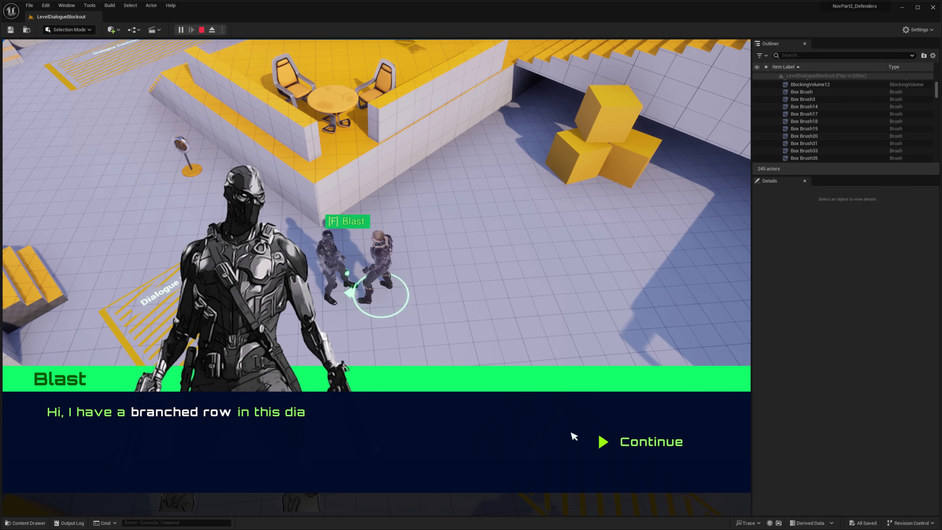
click(625, 445)
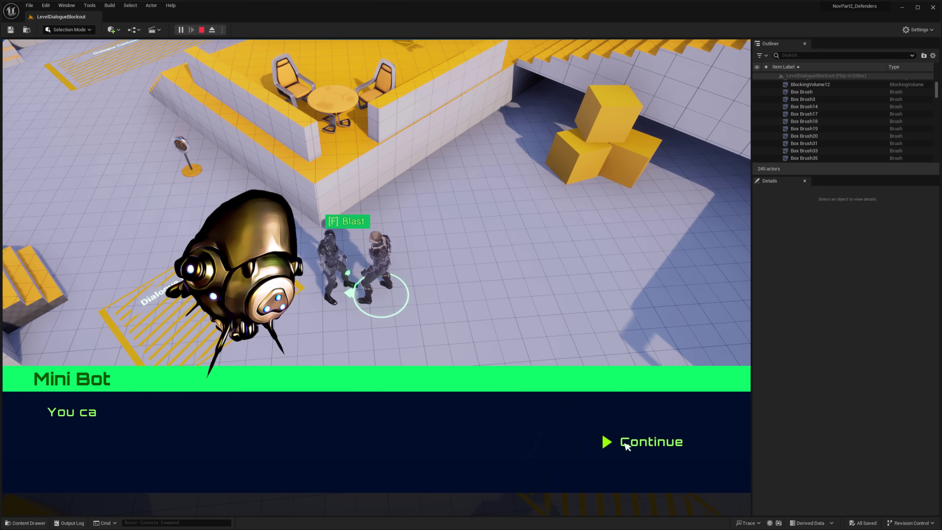
click(625, 445)
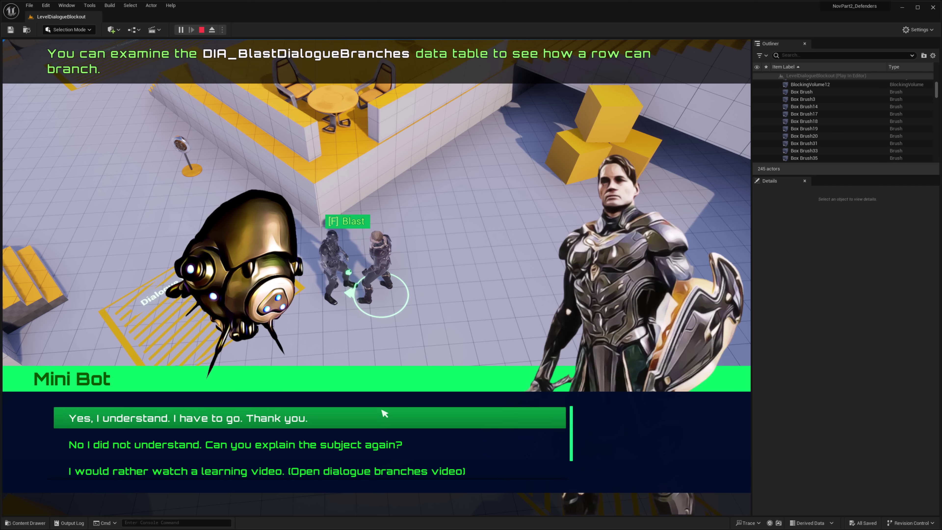
click(240, 422)
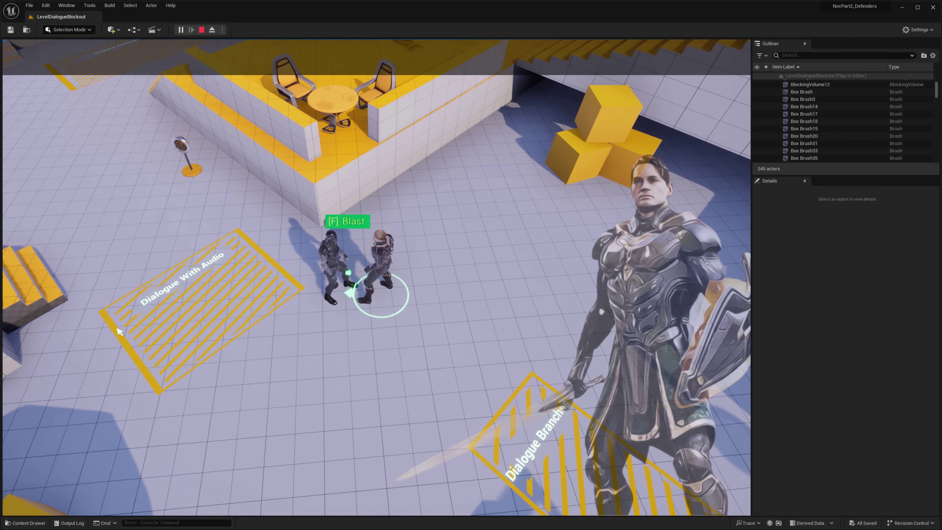
Step: Run the character past the Dialogue With Audio area and up to Blast on the raised yellow platform
key(s)
key(a)
key(w)
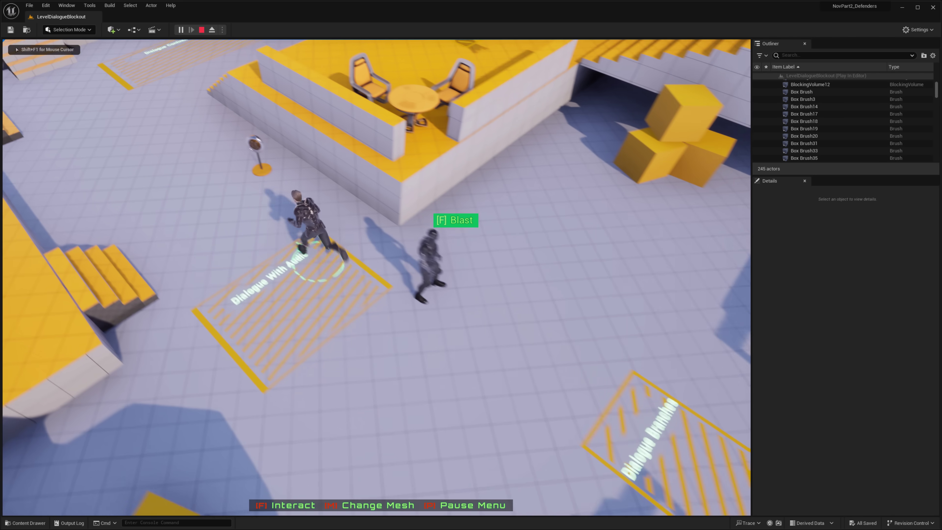
key(s)
key(d)
key(s)
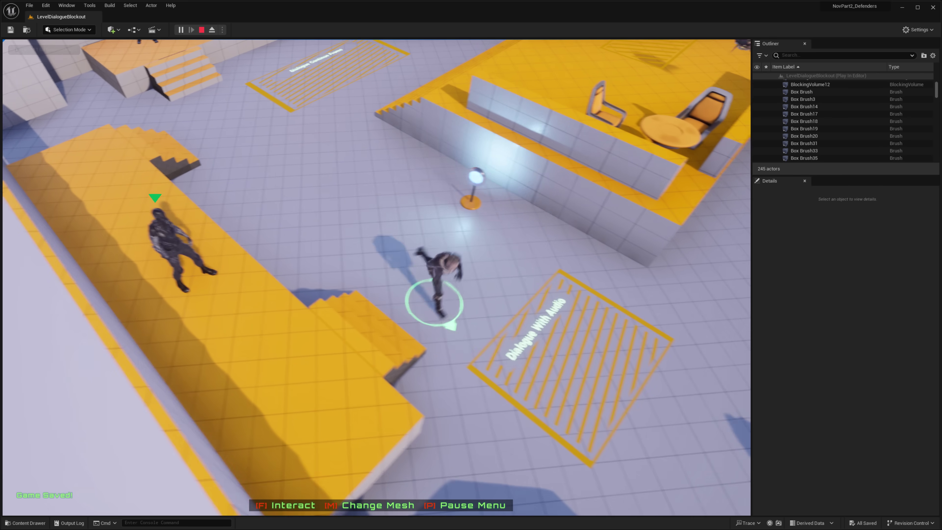
key(a)
key(w)
Step: Go through the dialogue with Blast on the raised platform, close it and walk away
key(f)
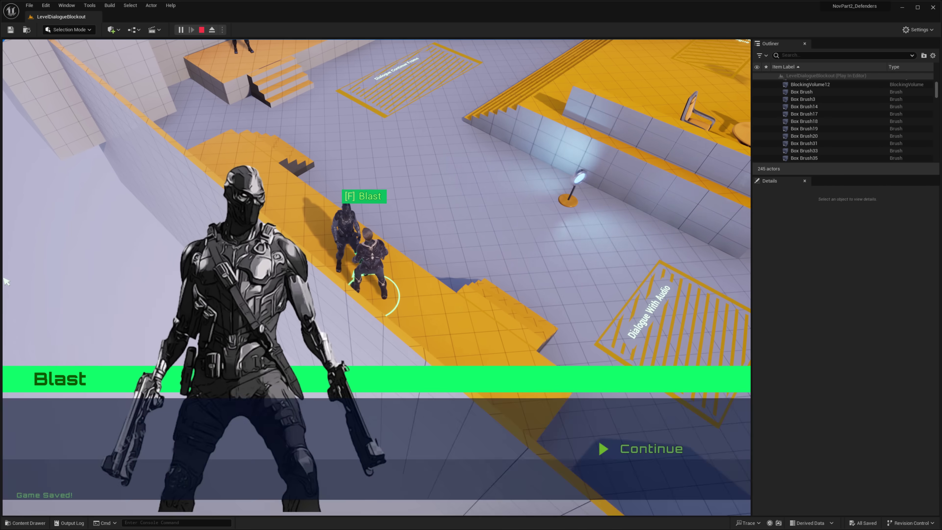
click(643, 447)
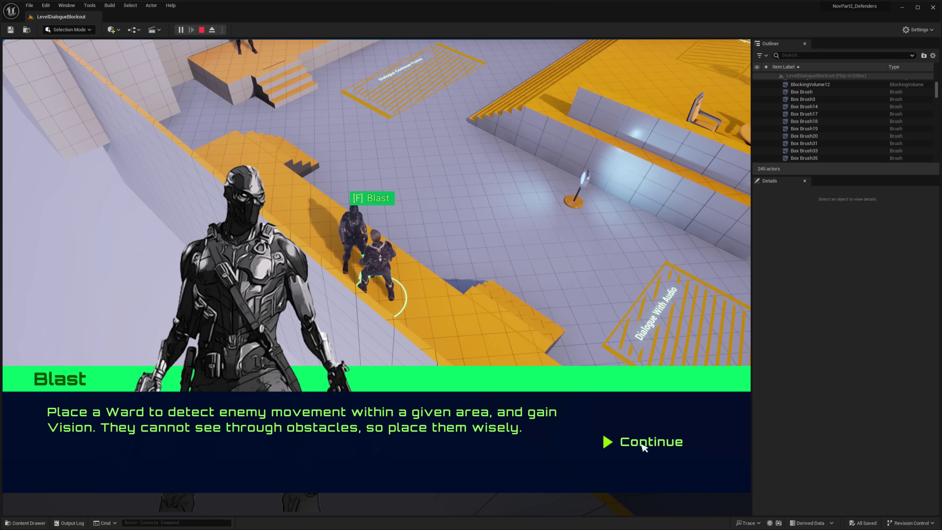
click(643, 447)
click(643, 447)
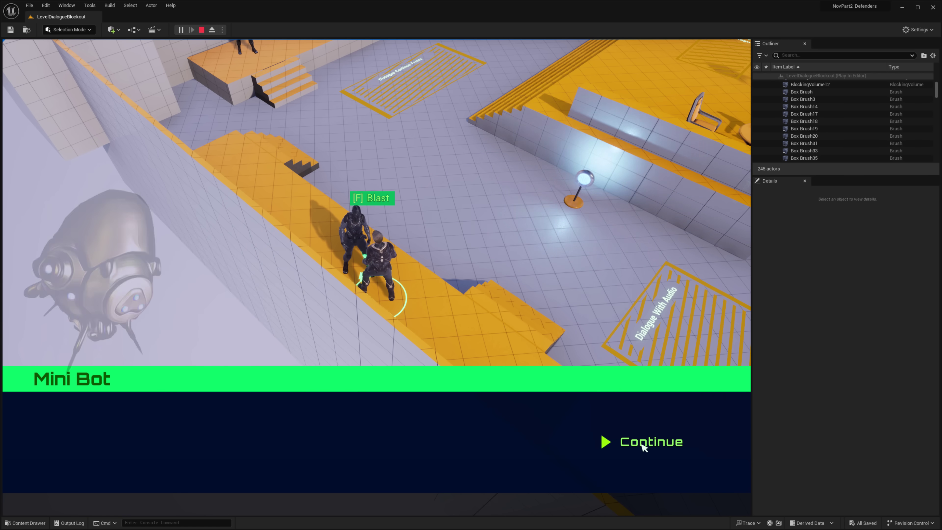
click(643, 447)
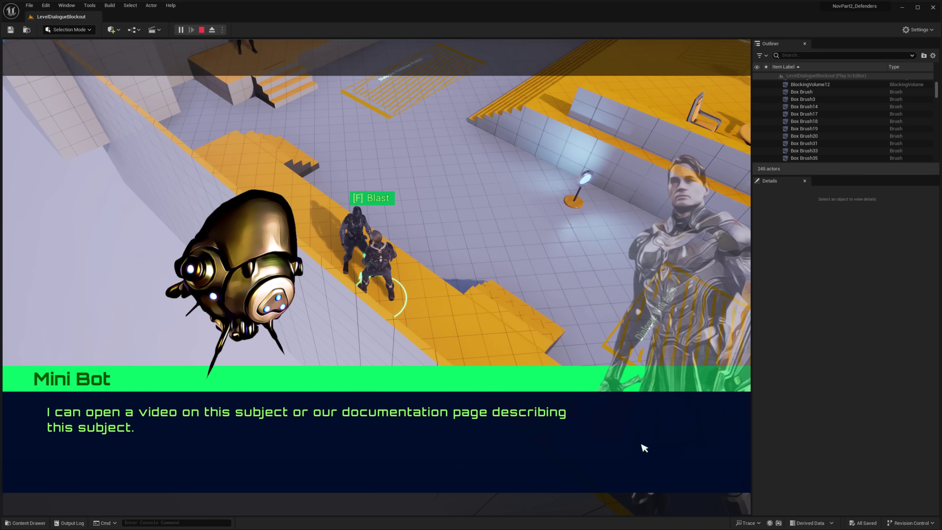
click(233, 419)
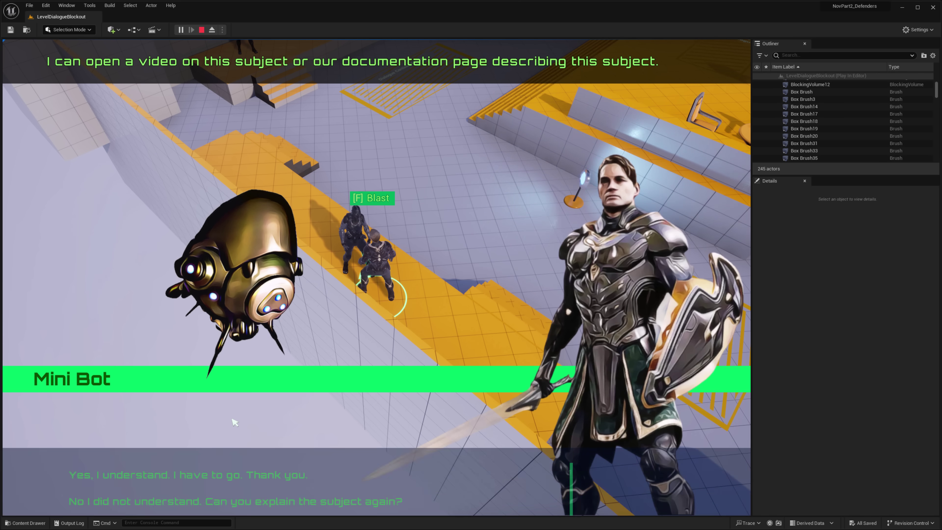
key(d)
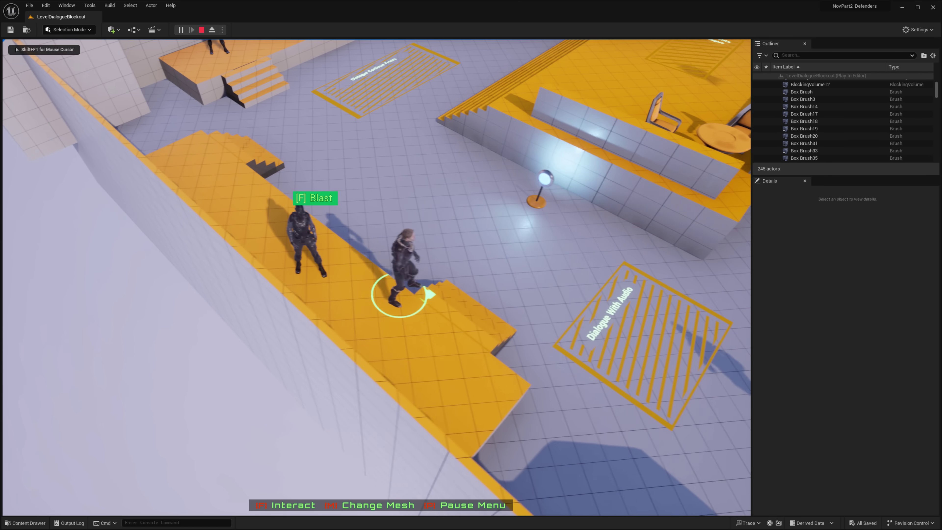
Step: Run the character off the platform, past the checkpoint, and up to the nearest Blast beside the Dialogue Continue Froms area
key(s)
key(w)
key(a)
key(w)
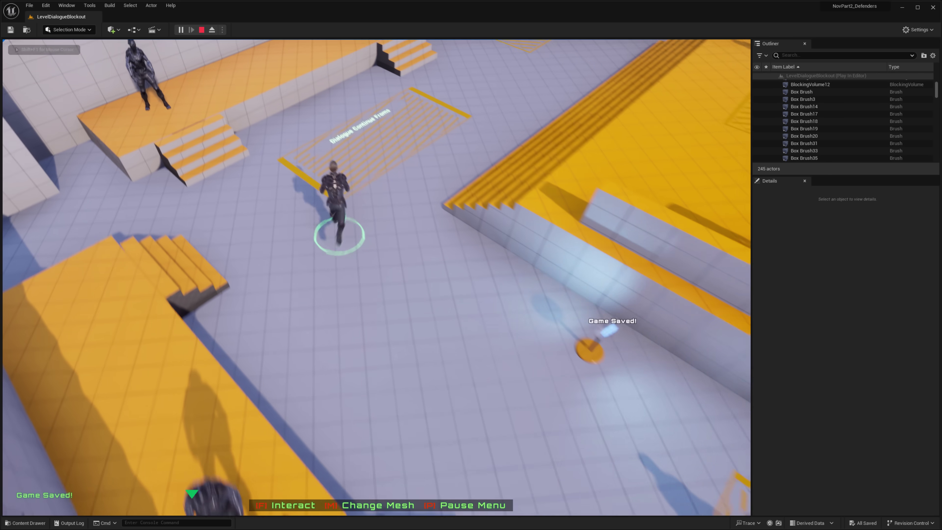
key(a)
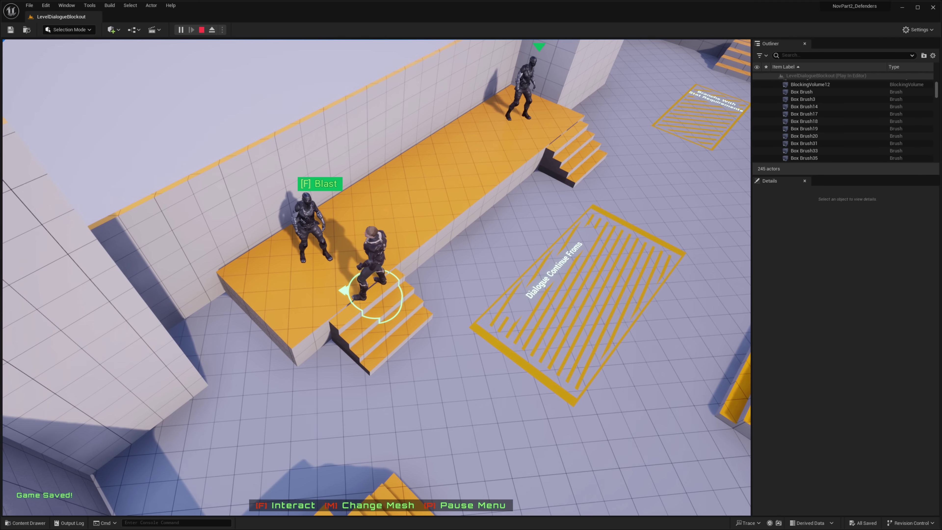
Step: Talk to the nearest Blast at Dialogue Continue Froms, advance to the second row and end the dialogue with a reply
key(f)
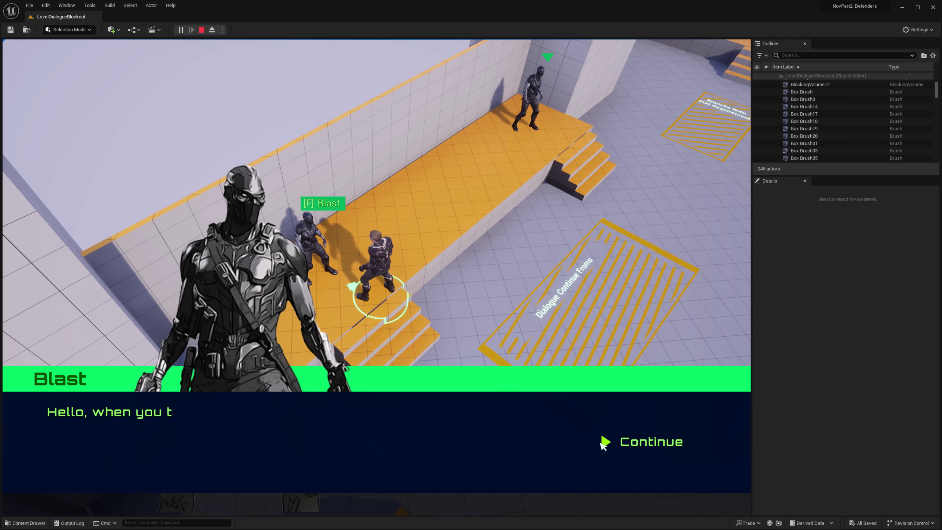
click(655, 444)
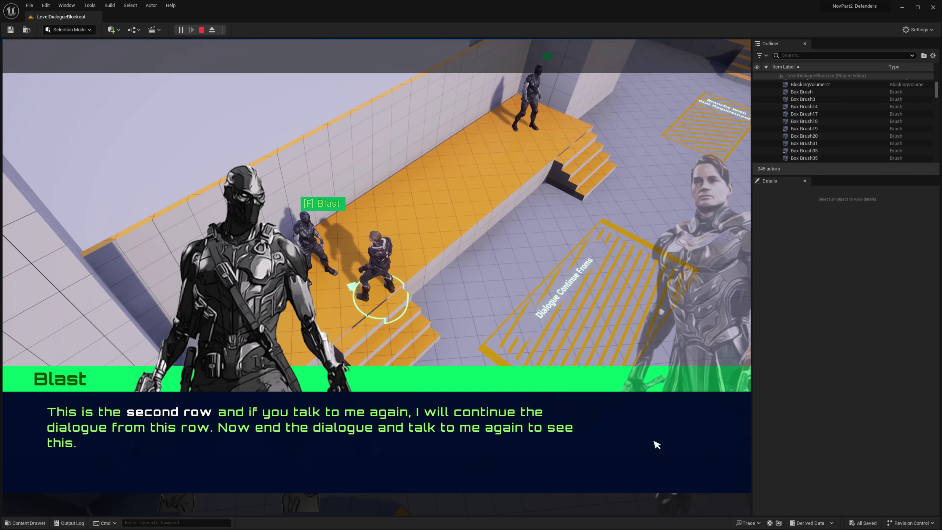
click(225, 415)
Step: Run to the second Blast at the far end of the platform and go through his dialogue three times
key(w)
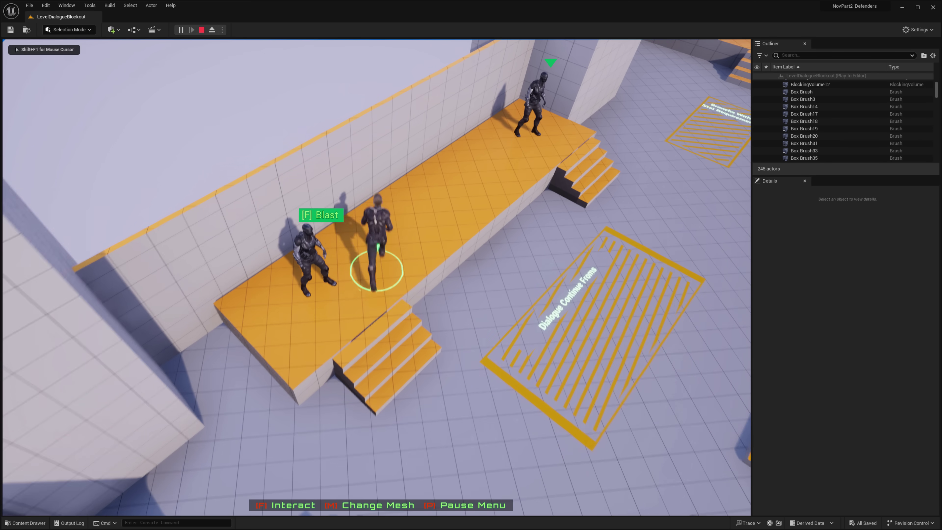
key(d)
key(f)
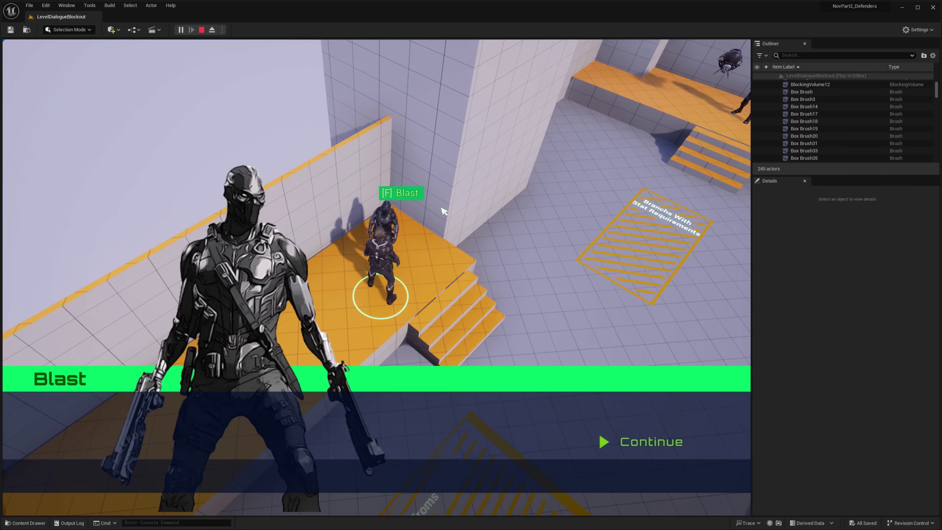
click(647, 438)
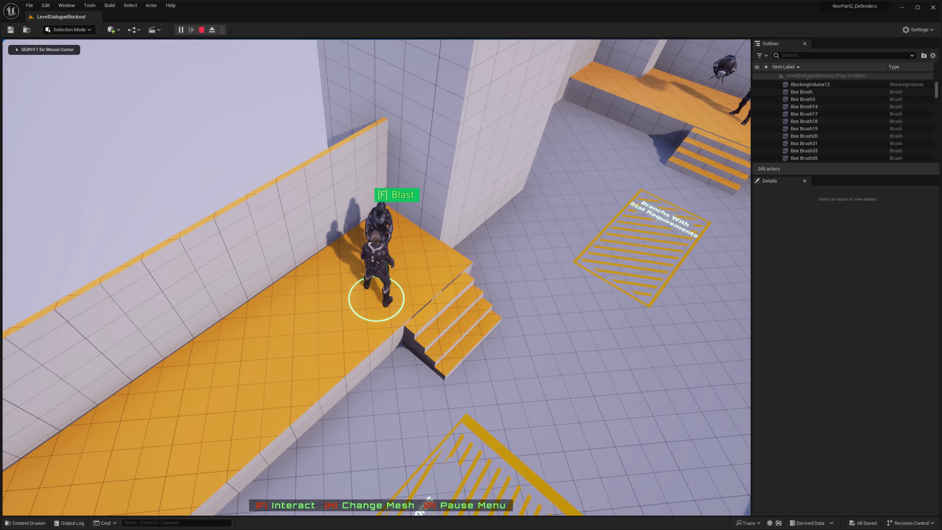
key(f)
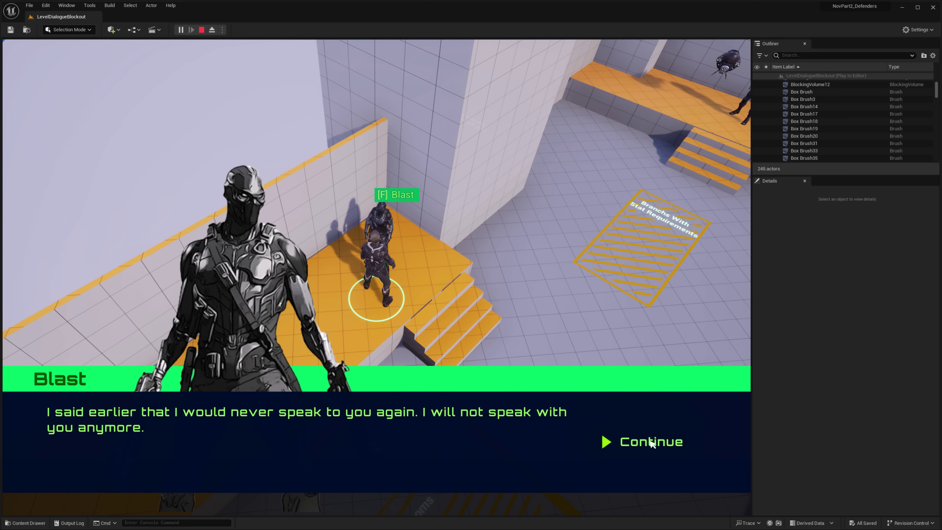
click(651, 443)
key(f)
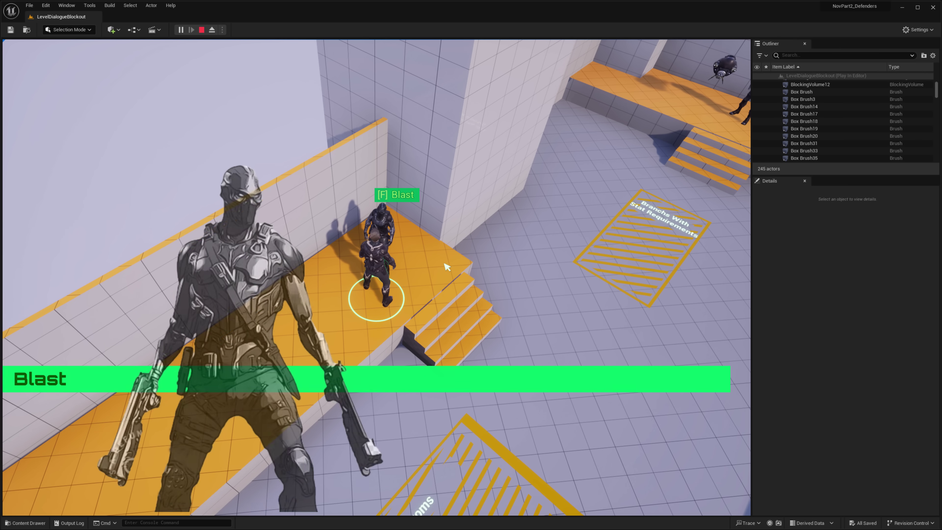
click(644, 451)
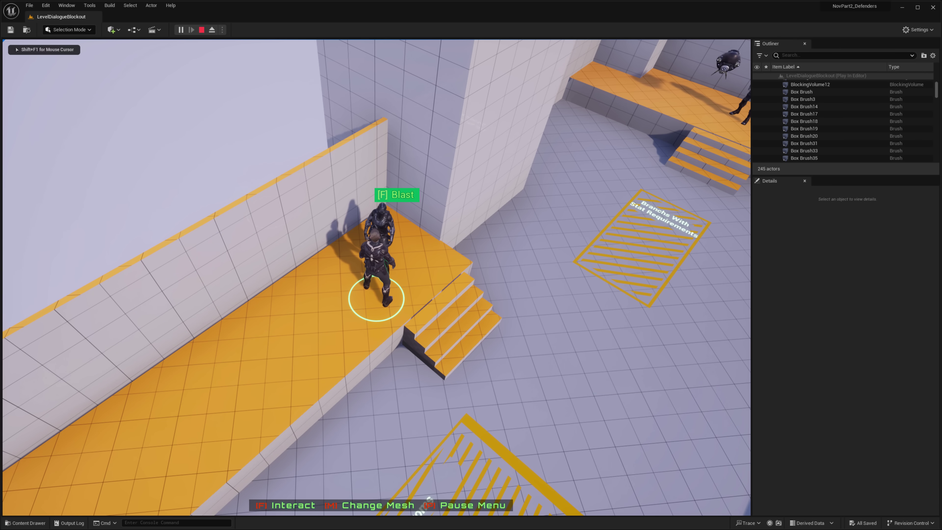
Step: Run the character past the Branchs With Stat Requirements area and up the steps to Blast beside the Mini Bot
key(d)
key(w)
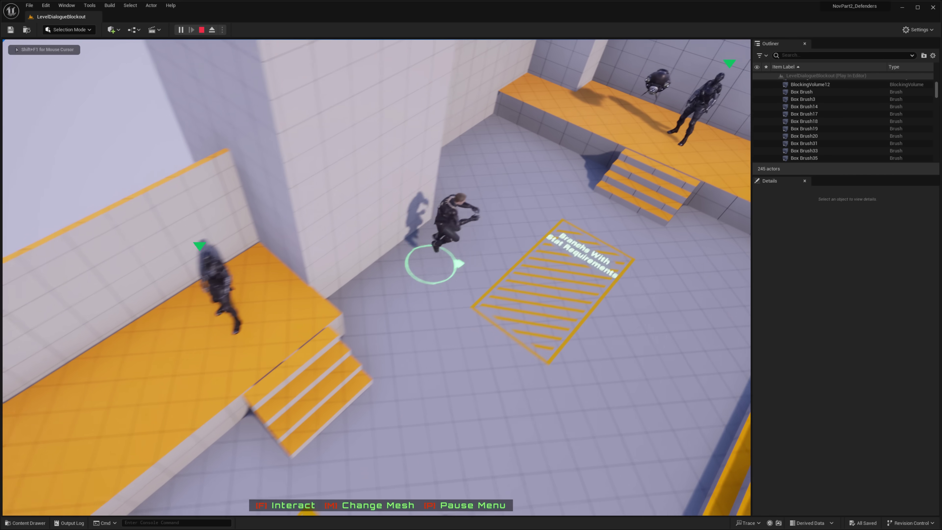
key(w)
key(d)
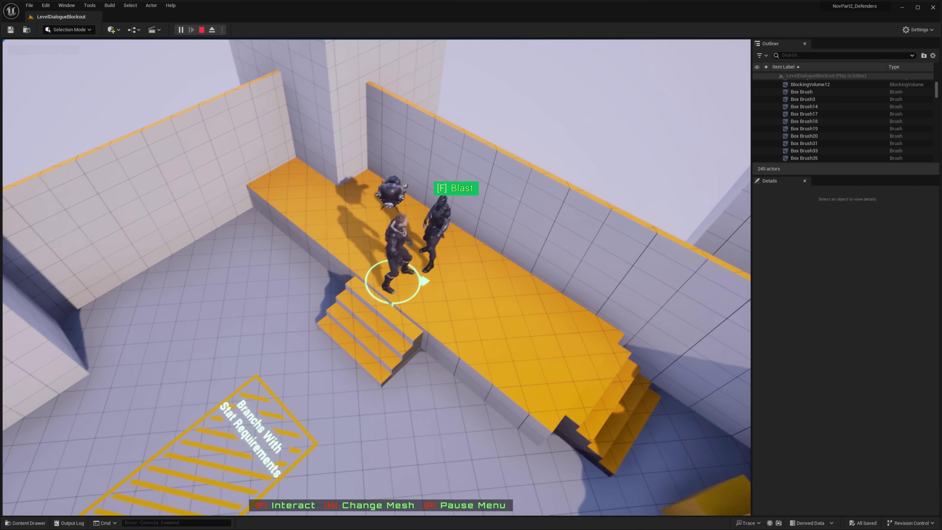
Step: Go through the Stats dialogue with Mini Bot and Blast, try the Reasoning reply, and end the conversation
key(f)
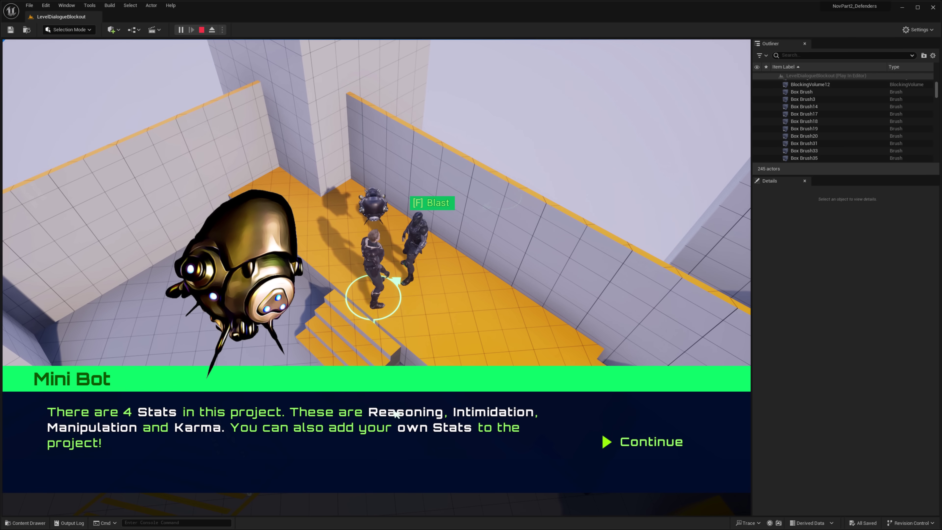
click(663, 448)
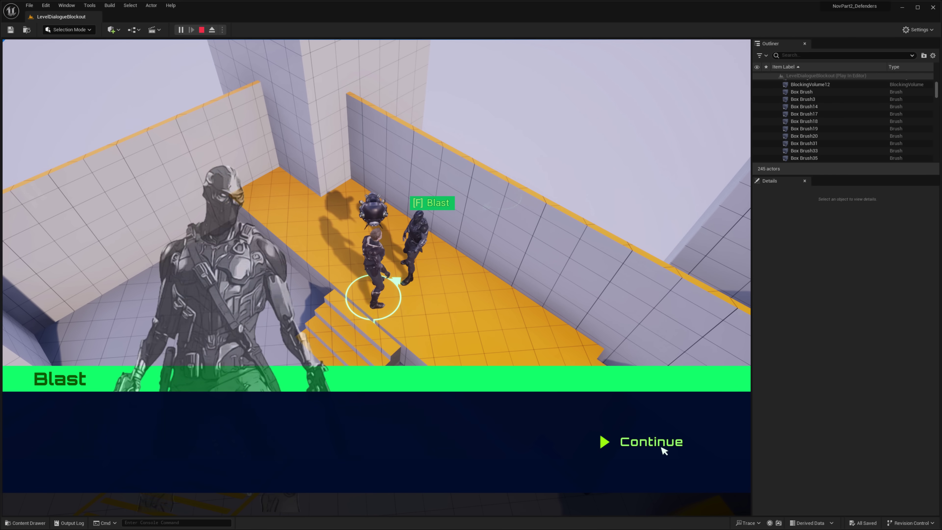
click(664, 450)
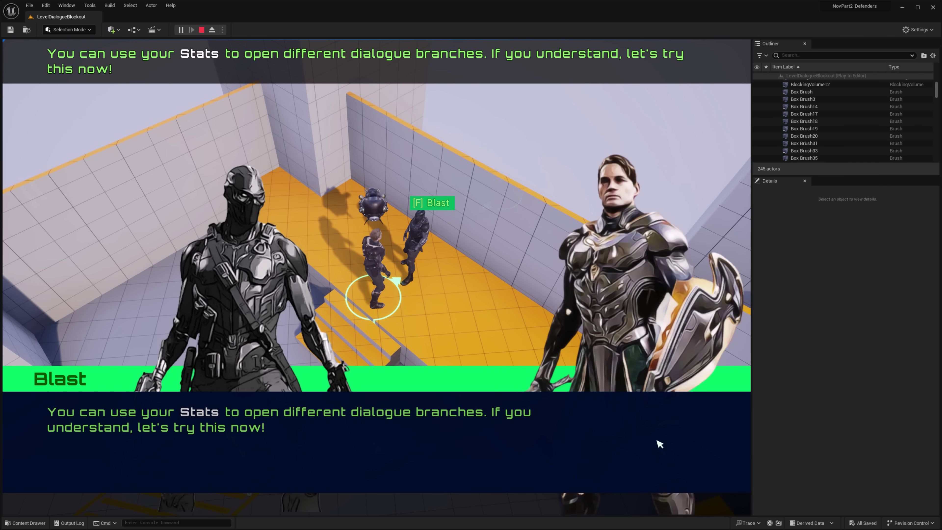
click(137, 473)
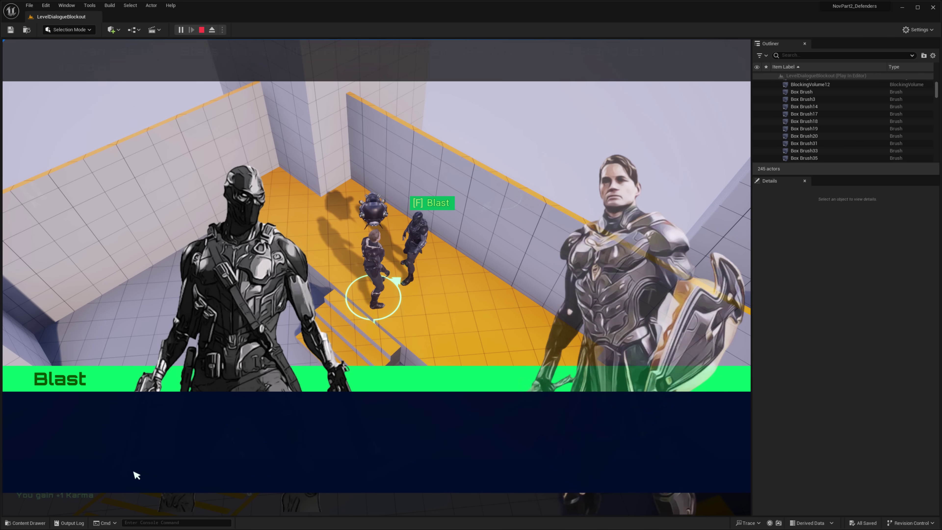
click(625, 442)
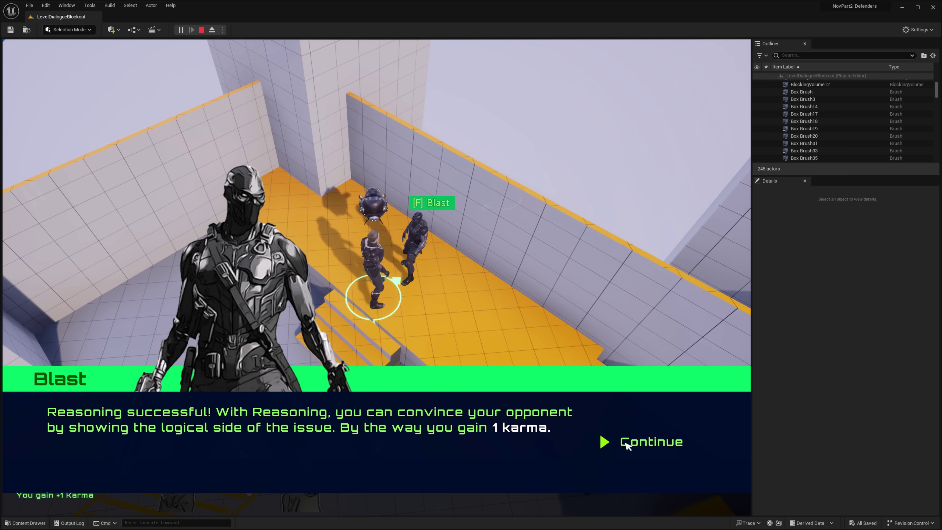
click(627, 447)
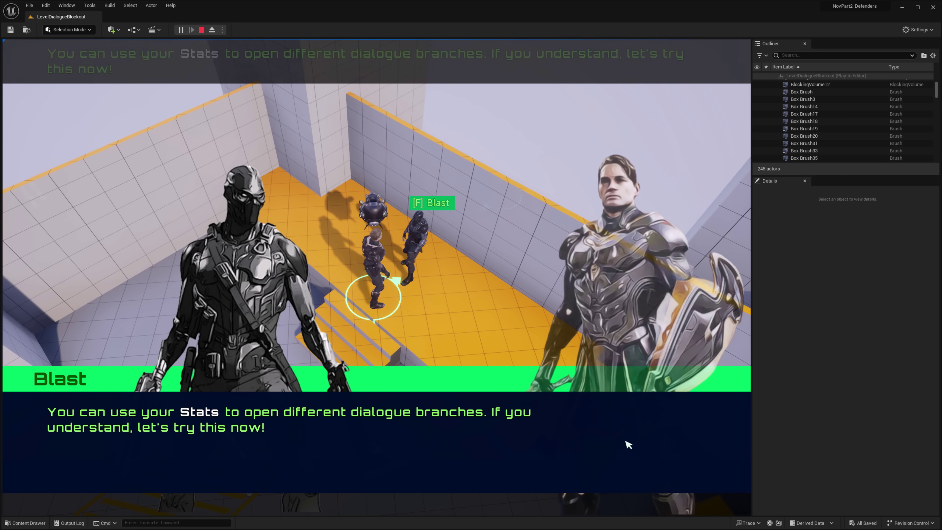
click(308, 417)
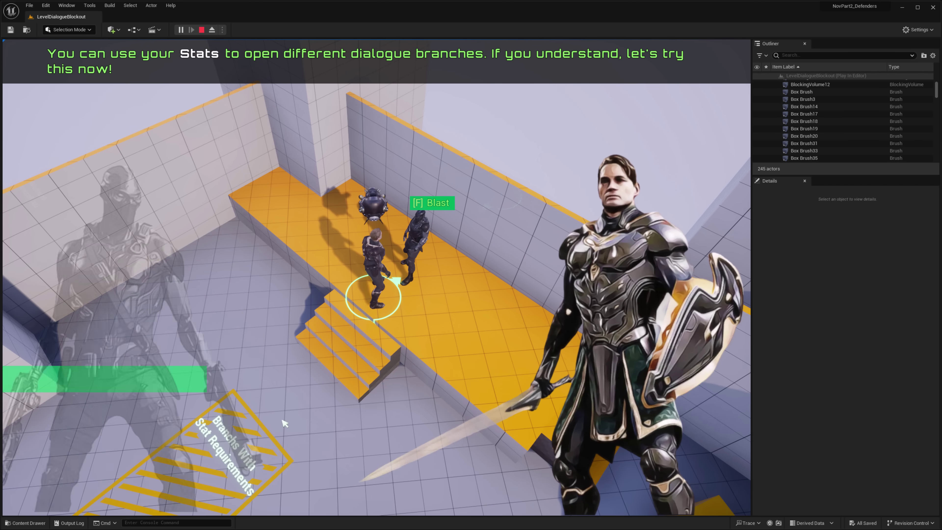
Step: Run the character down from the platform to Blast at the Trigger Events In Dialogue area
key(s)
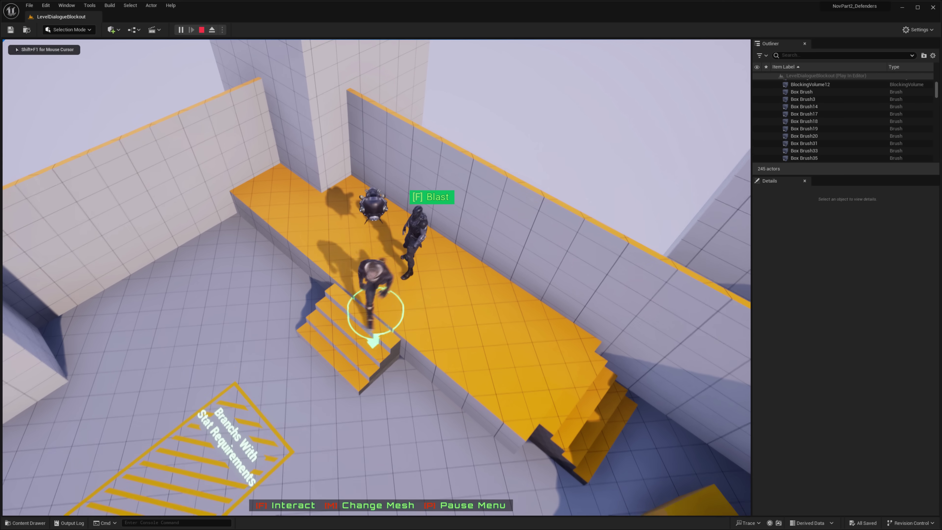
key(d)
key(s)
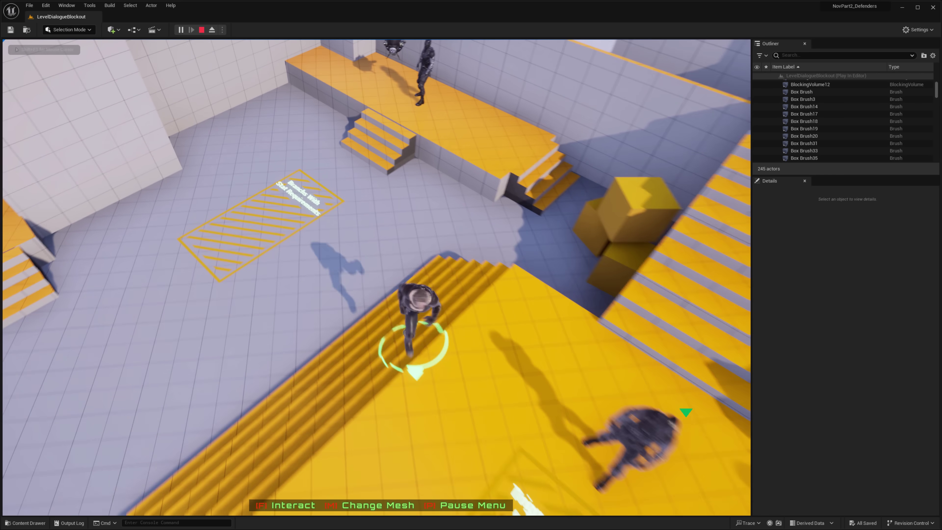
key(d)
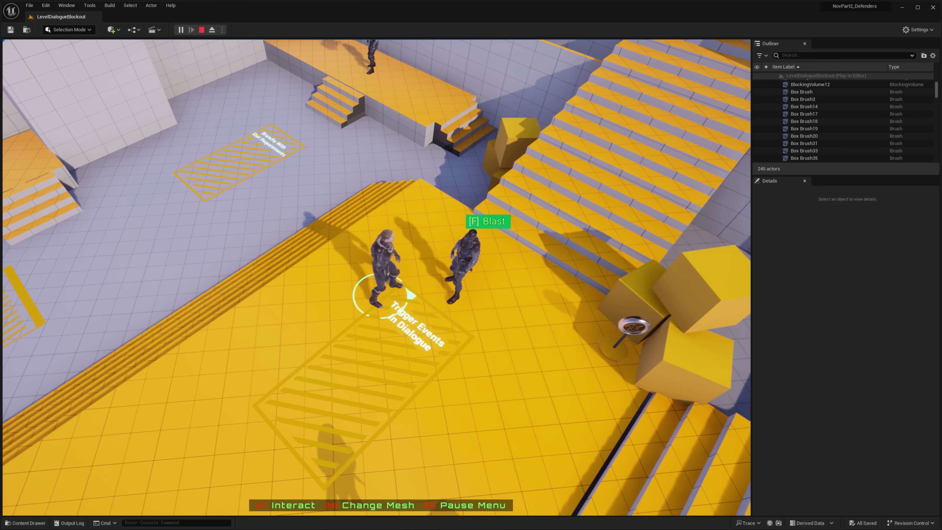
key(d)
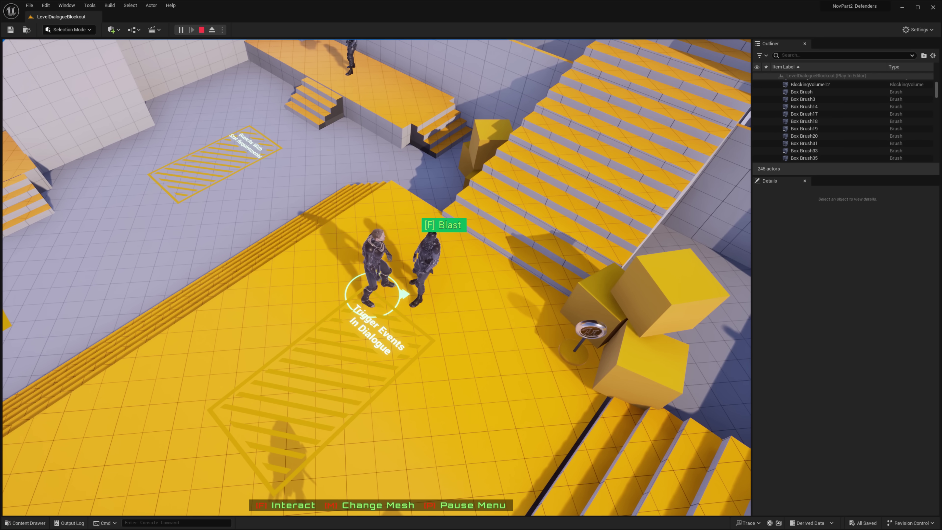
Step: Go through Blast's trigger-event dialogue to fire the SpawnSphere event and close it
key(f)
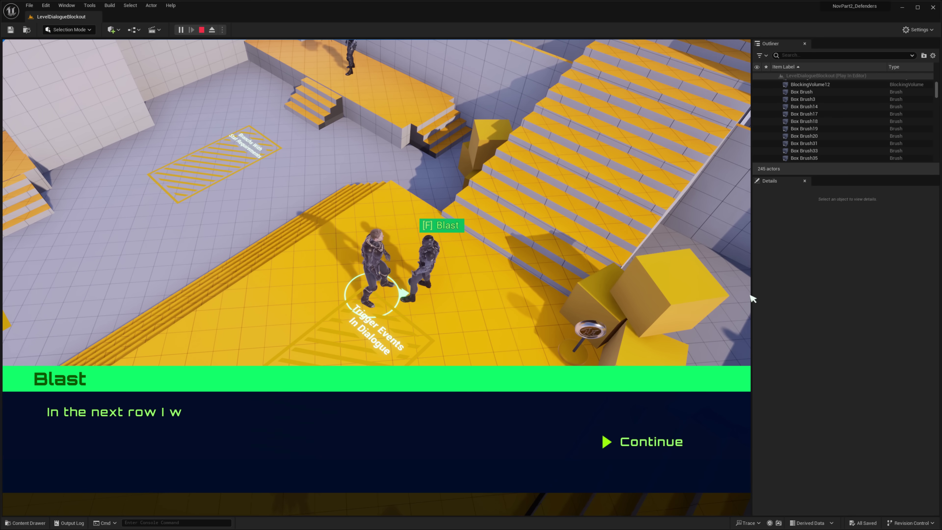
click(657, 445)
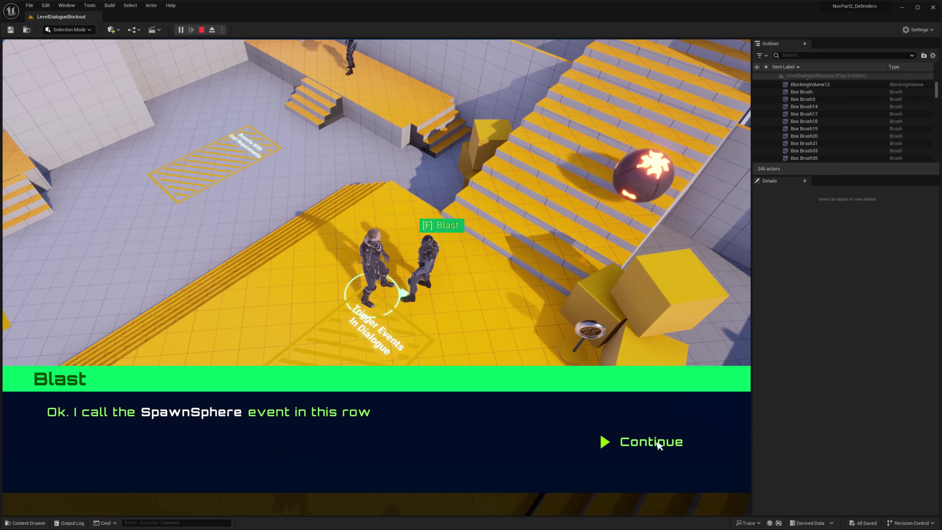
click(656, 445)
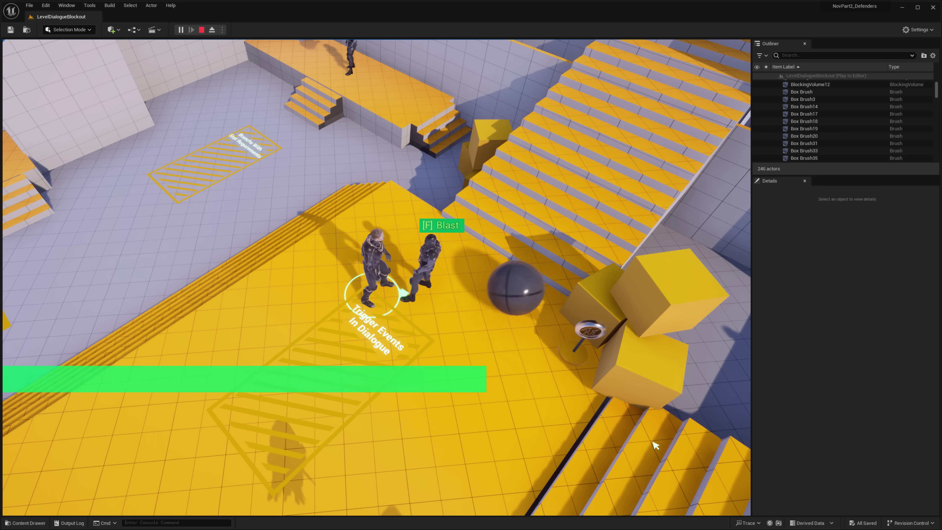
Step: Run the character up the wide staircase toward the closed gate and stop the play session
key(w)
key(d)
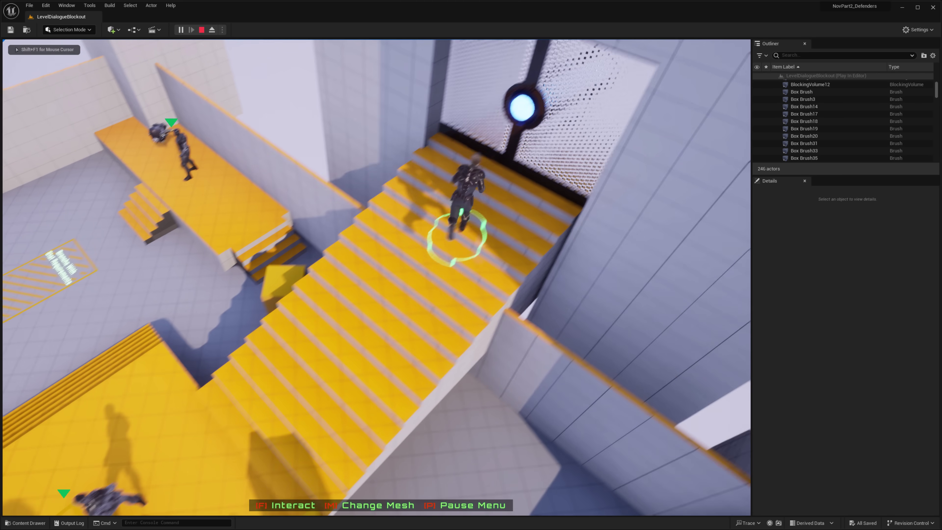
key(Escape)
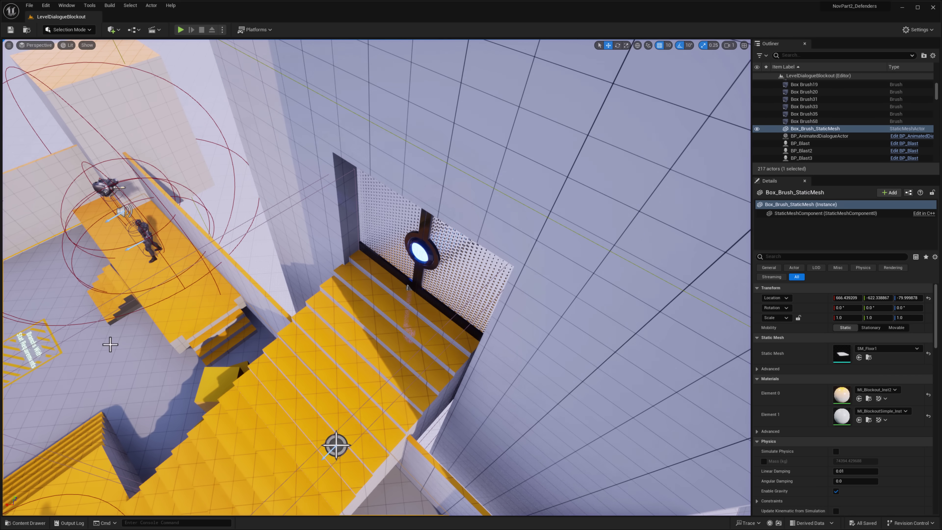
Step: Open the DIA_TriggerEvents data table from Defender > Datatables > DialogueDatatables > LevelDialogueMain and examine row 2 with its SpawnSphere event
click(23, 522)
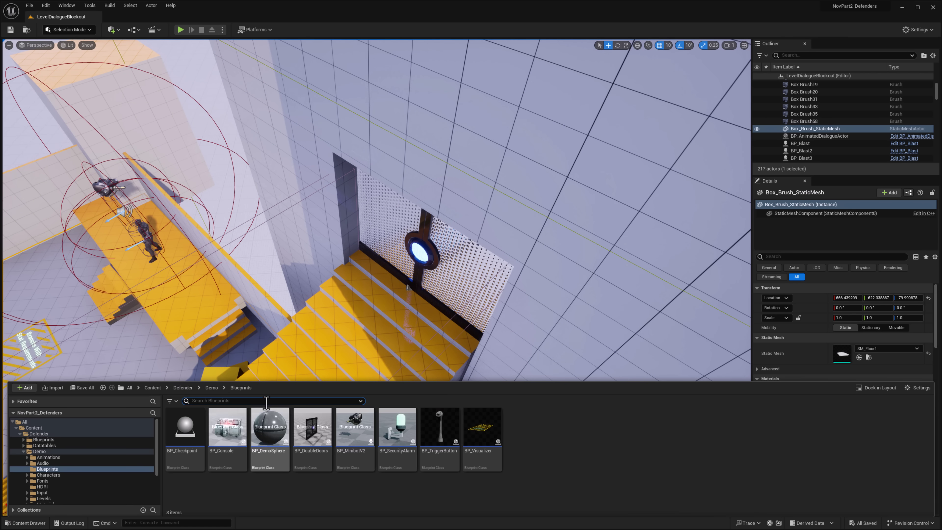
click(215, 390)
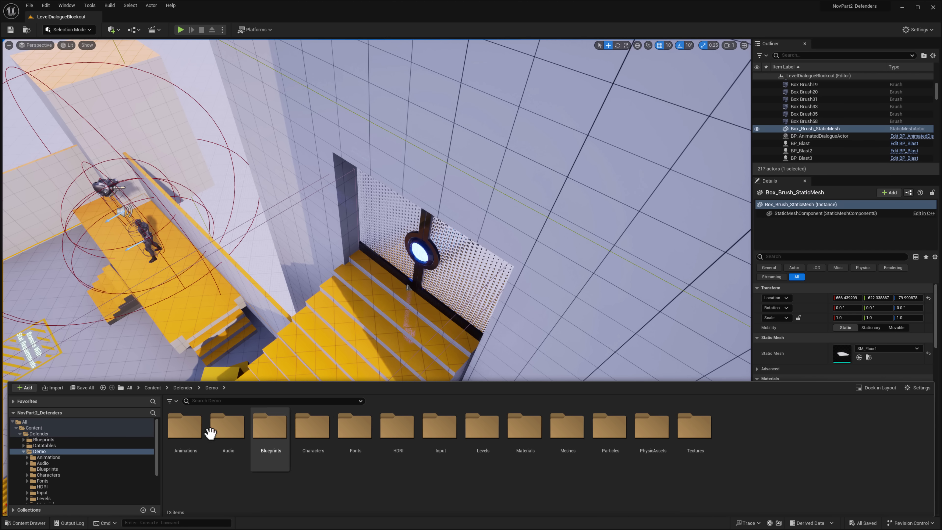
click(41, 446)
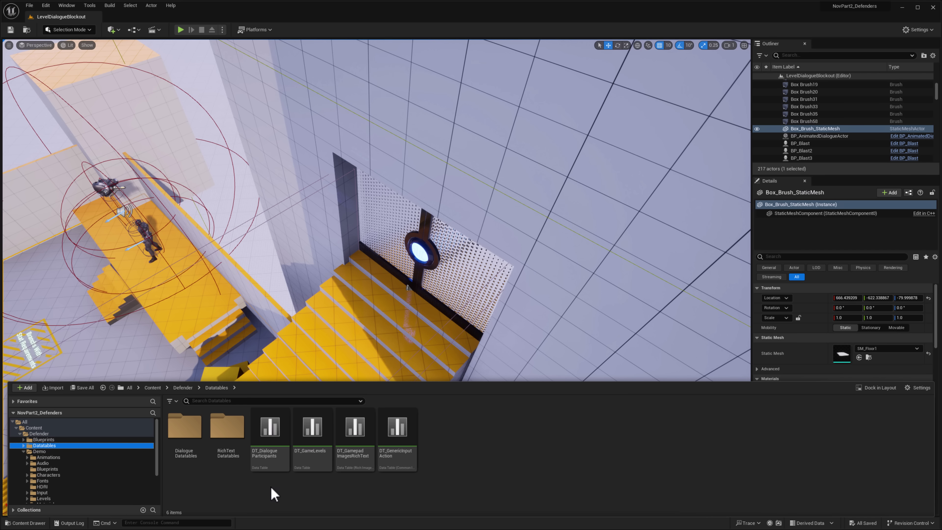
double_click(196, 430)
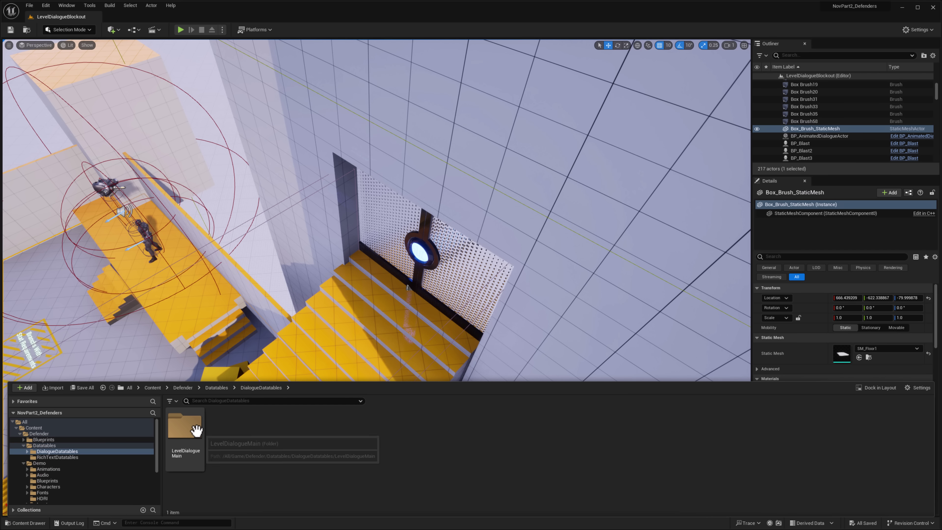
double_click(196, 430)
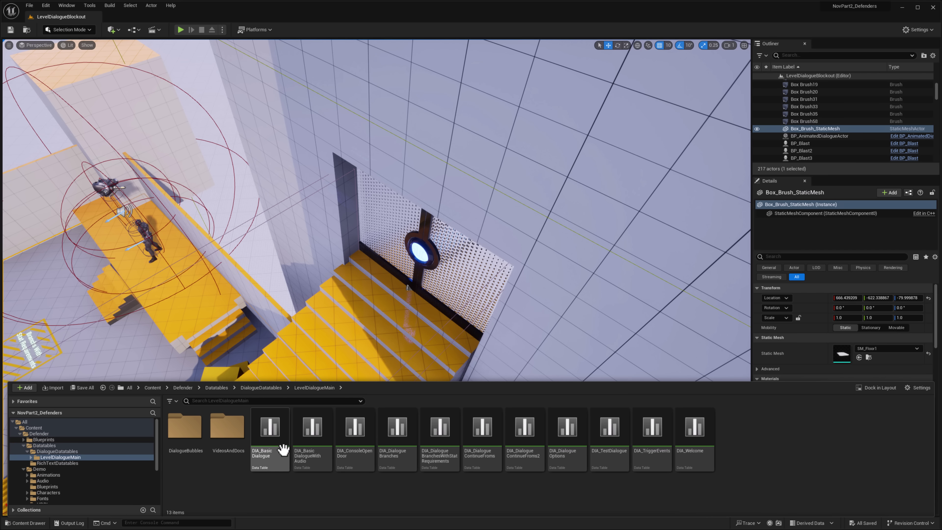
double_click(653, 428)
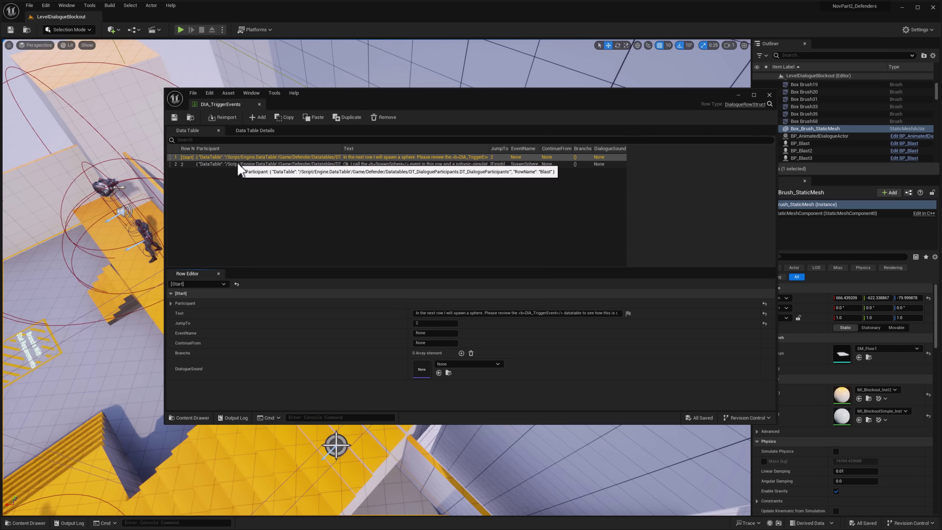
click(200, 164)
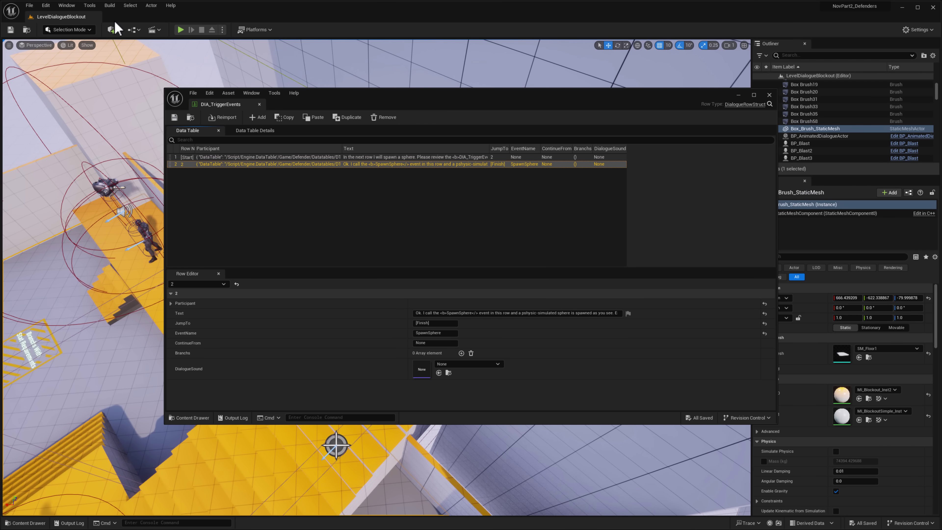
Step: Open the level's Level Blueprint and locate the OnDialogueEventTriggered custom event in its Event Graph
click(135, 31)
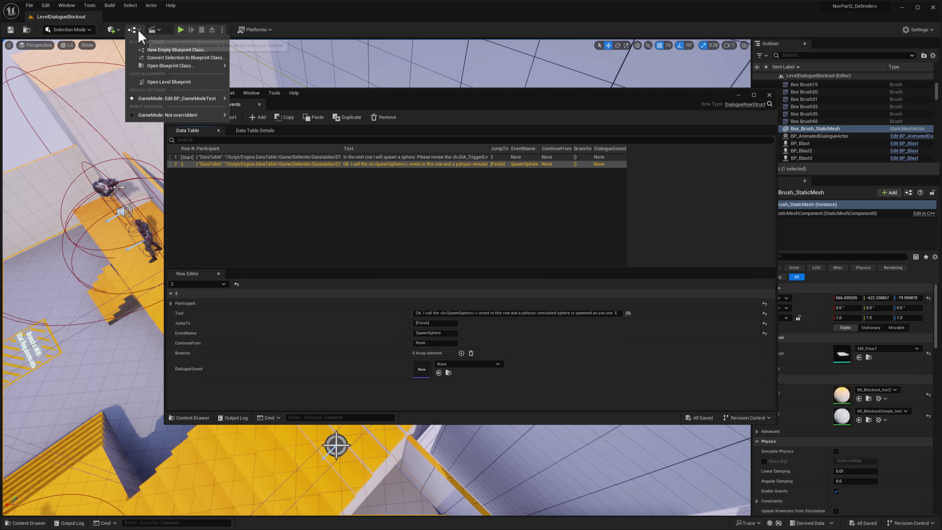
click(178, 85)
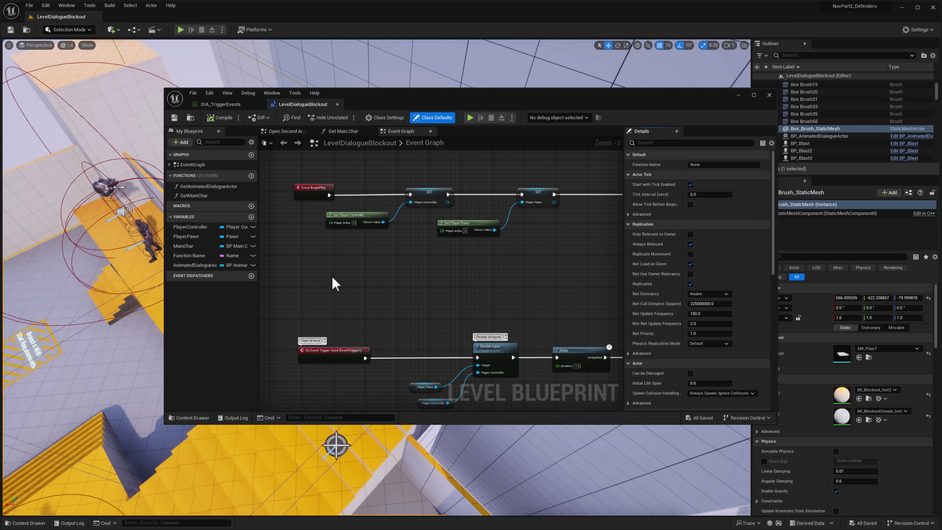
scroll(390, 286, down, 5)
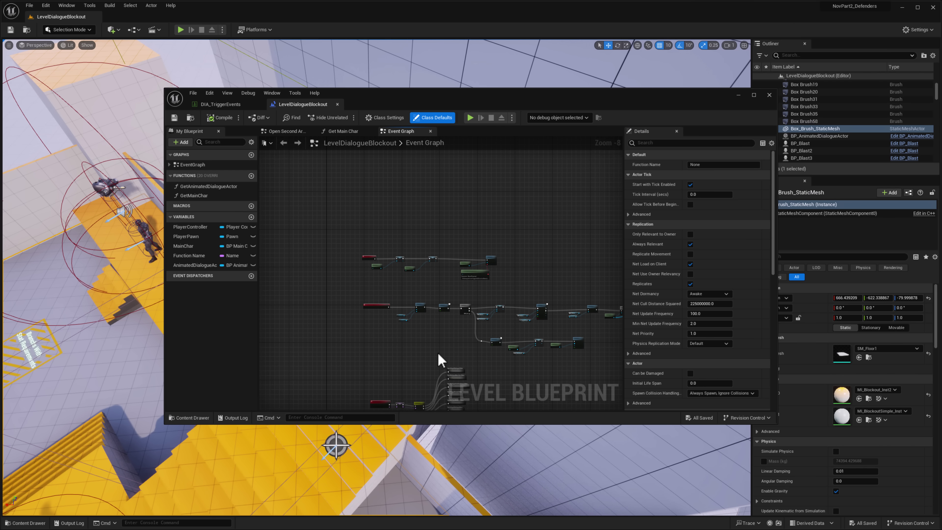
right_drag(438, 353, 445, 189)
scroll(446, 223, up, 8)
right_drag(417, 280, 577, 226)
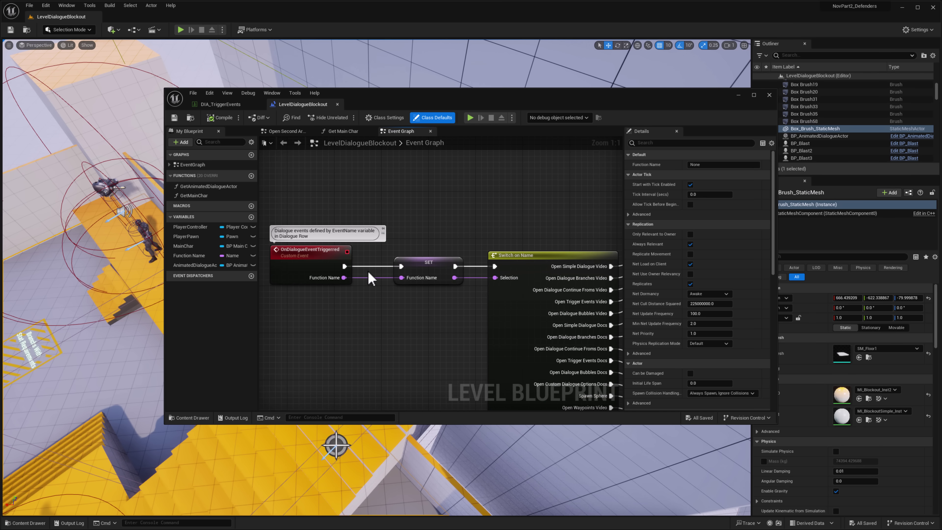
Step: Follow the Spawn Sphere output of Switch on Name, examine the SpawnSphere collapsed graph, and close the blueprint window
right_drag(466, 320, 358, 216)
right_drag(369, 305, 338, 257)
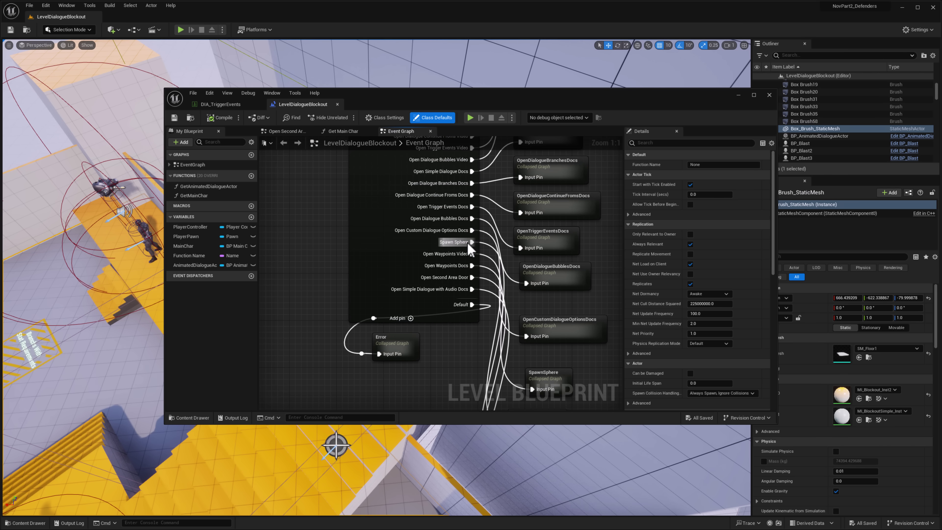
right_drag(521, 329, 512, 317)
double_click(491, 293)
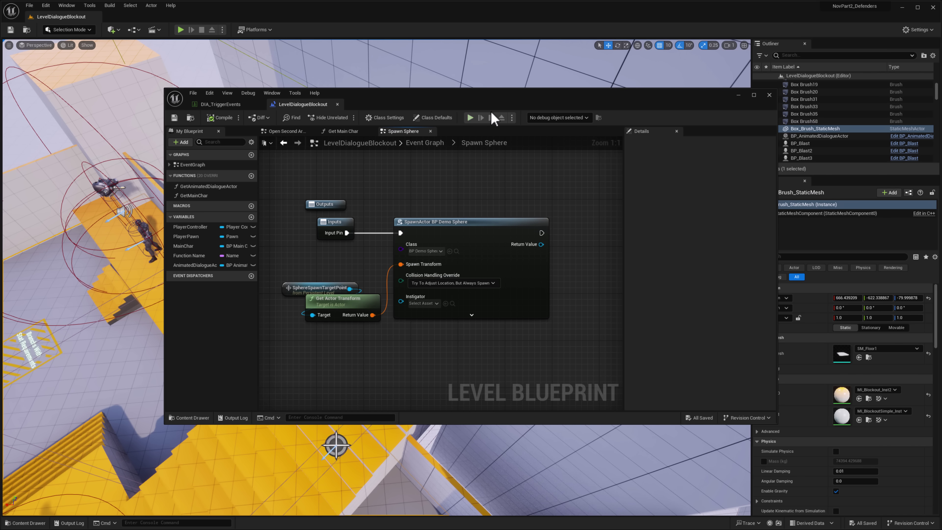
click(769, 95)
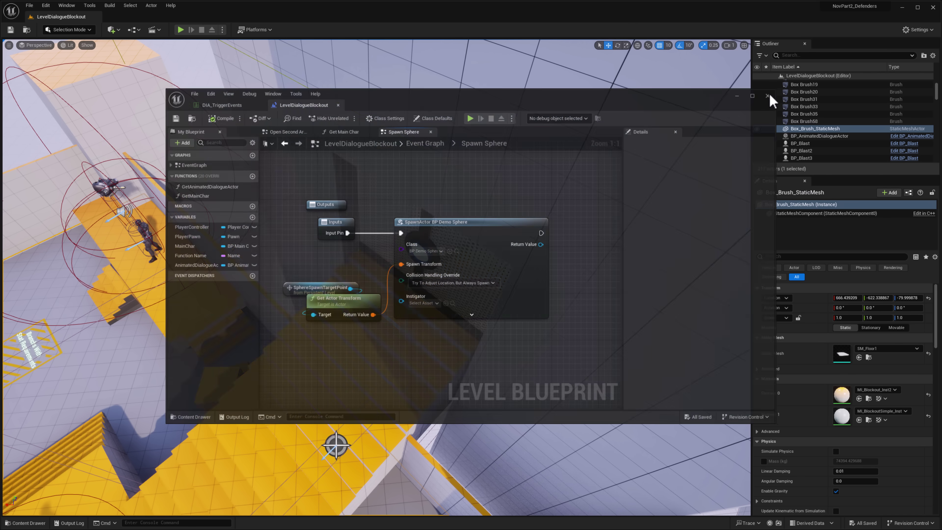
right_drag(376, 277, 204, 208)
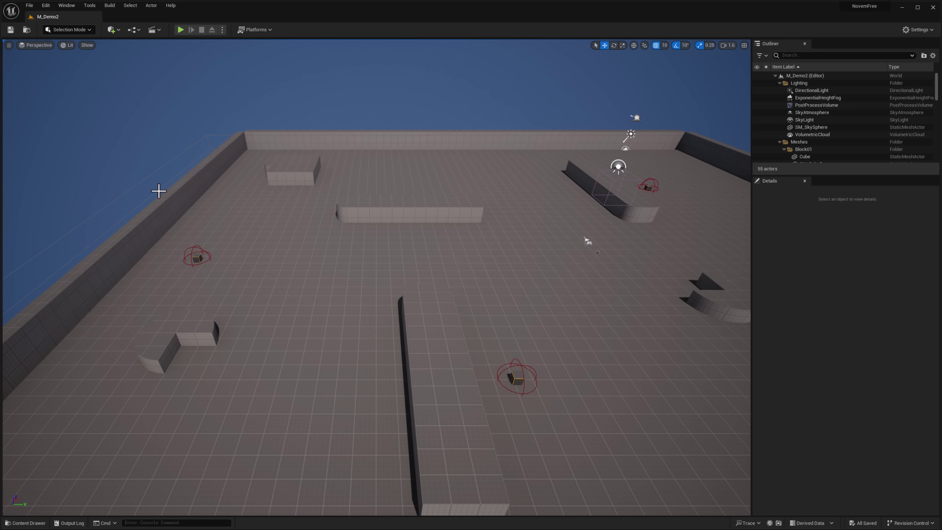
Step: Start a play session in M_Demo2 and run the character across the arena to collect the coins
click(180, 29)
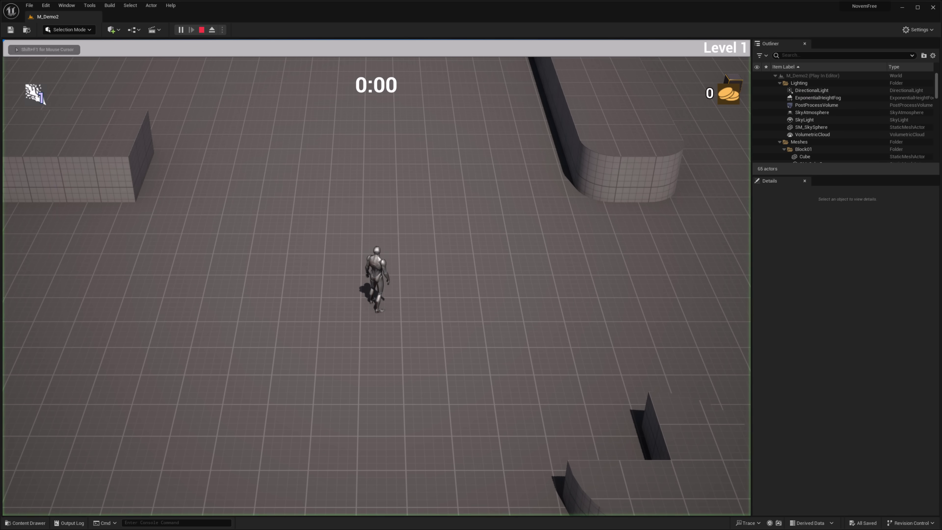
key(s)
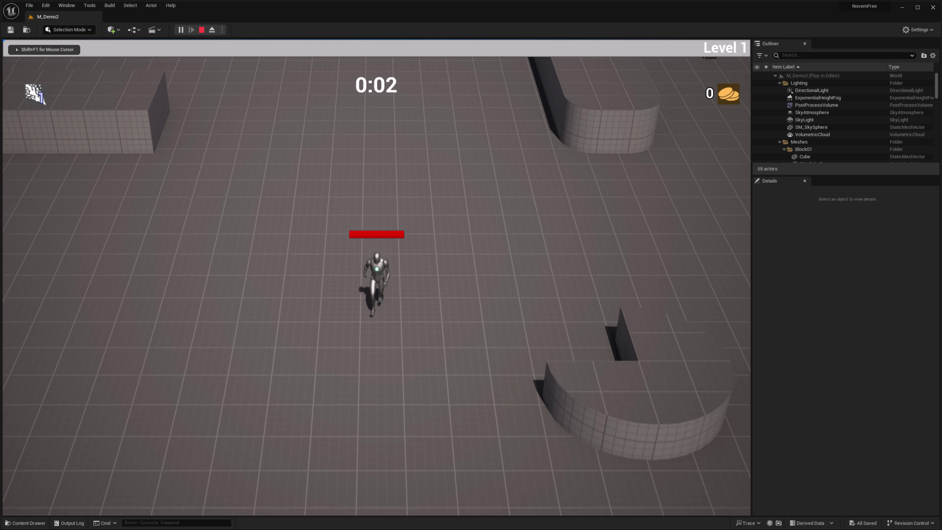
key(d)
key(a)
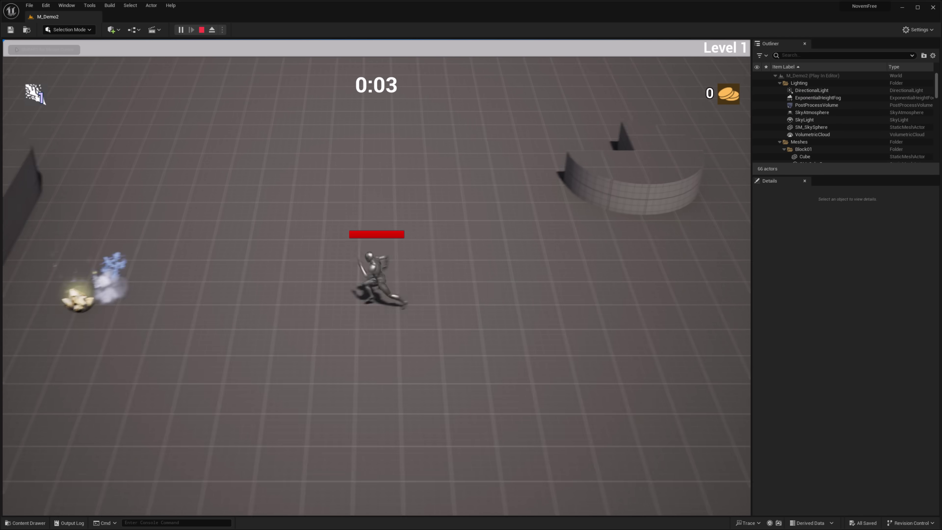
key(a)
key(w)
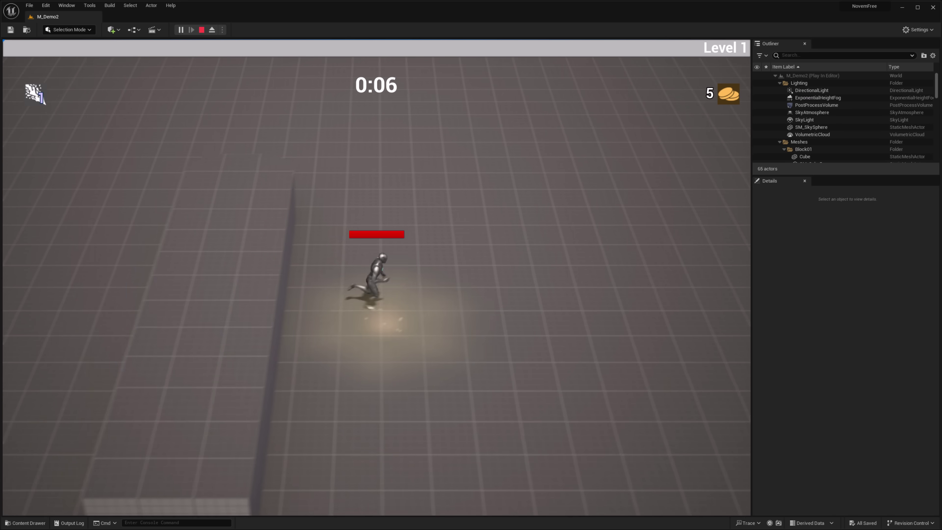
Step: Run the character up the arena past the long block, dodging the first wave of enemies on the way to the back wall
key(d)
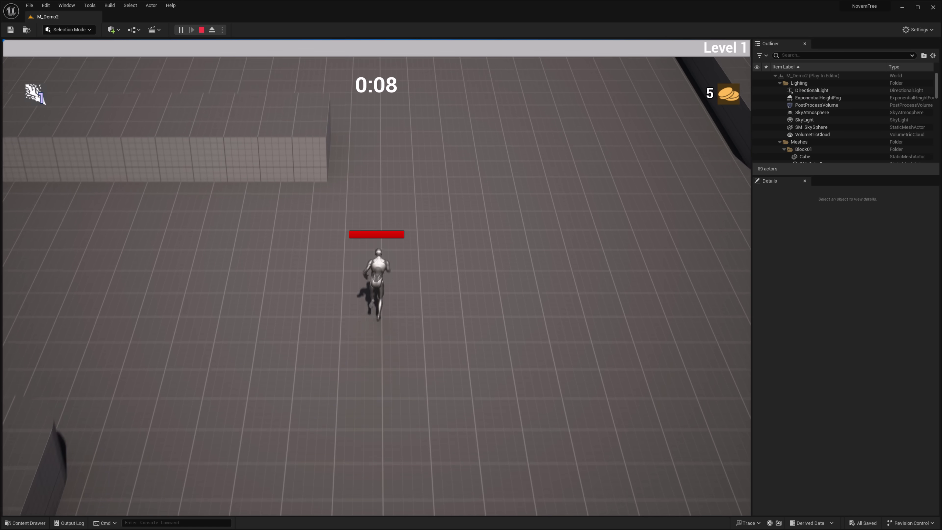
key(d)
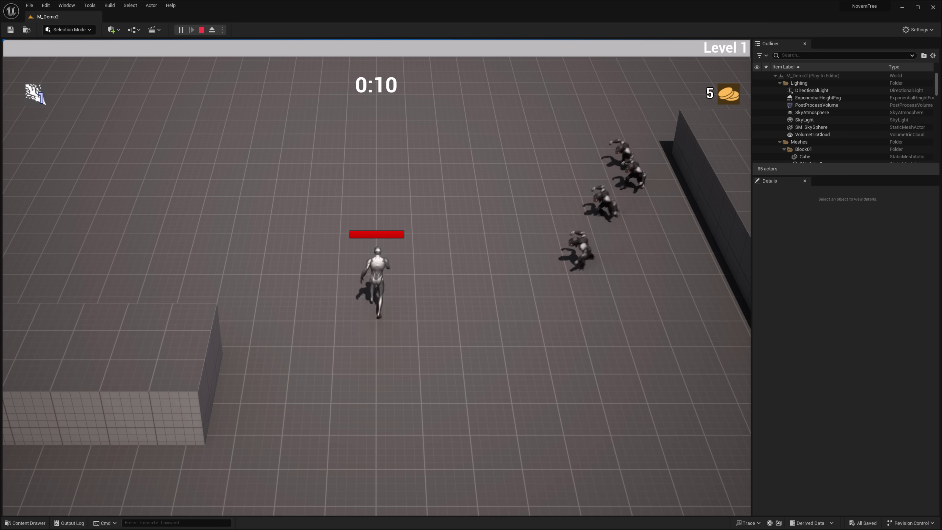
key(a)
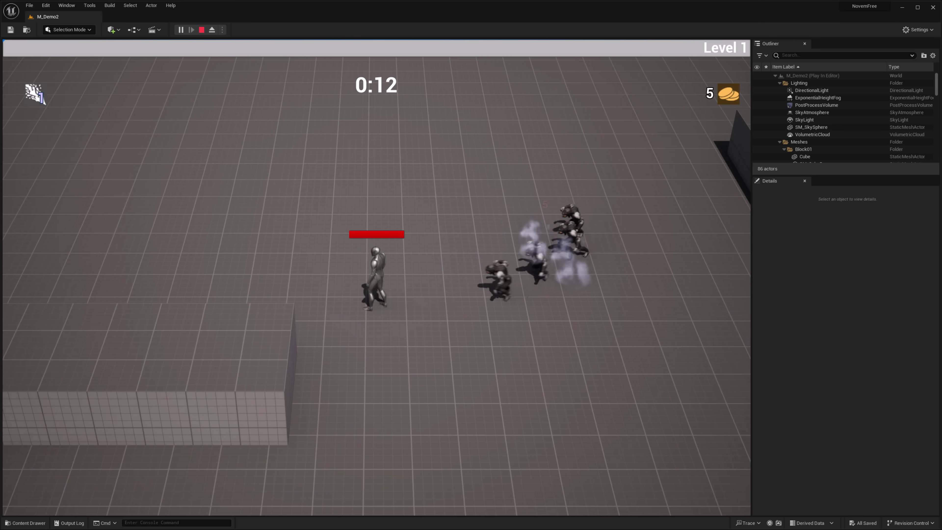
key(w)
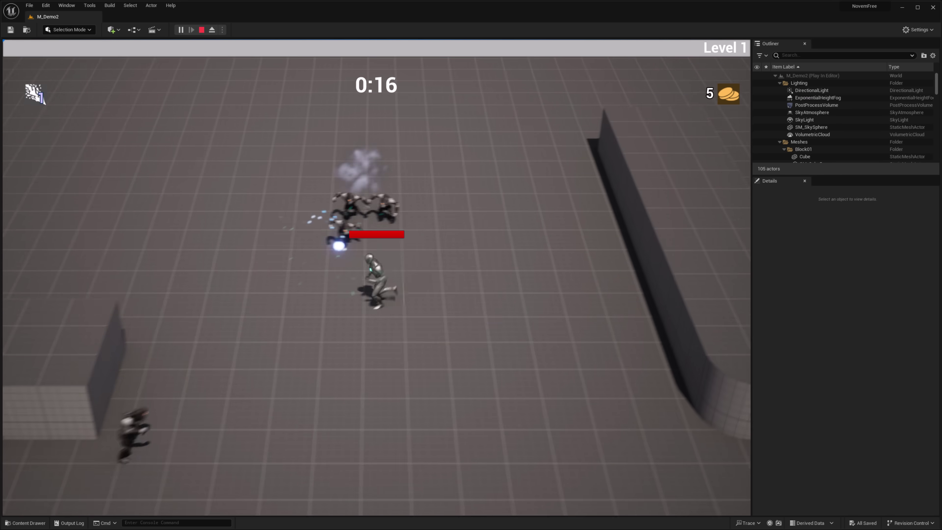
key(a)
key(w)
key(w)
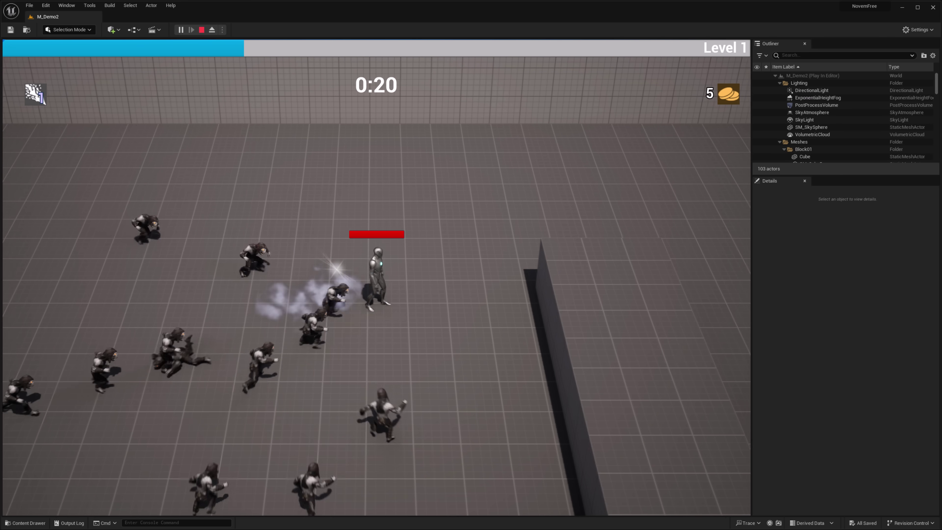
Step: Dodge the enemy horde along the back wall, cut down through it into the open floor and return to the wall
key(d)
key(w)
key(w)
key(d)
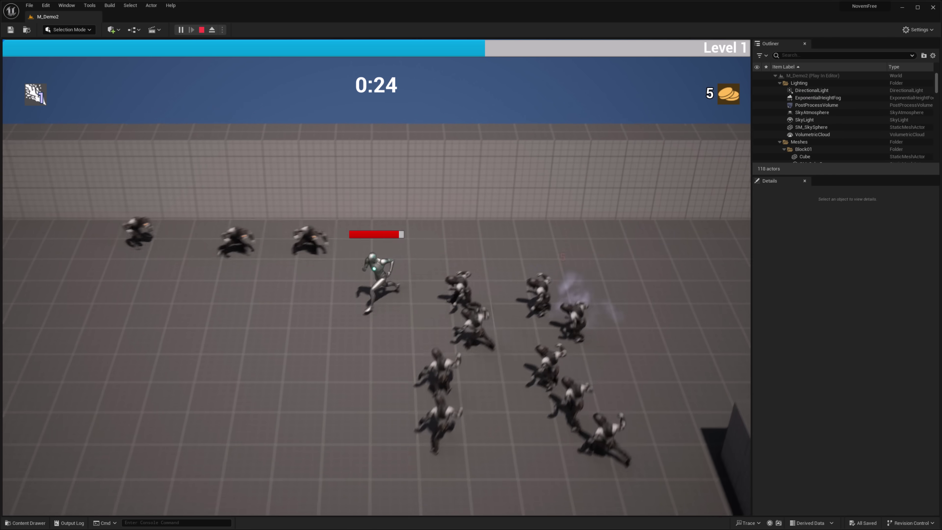
key(s)
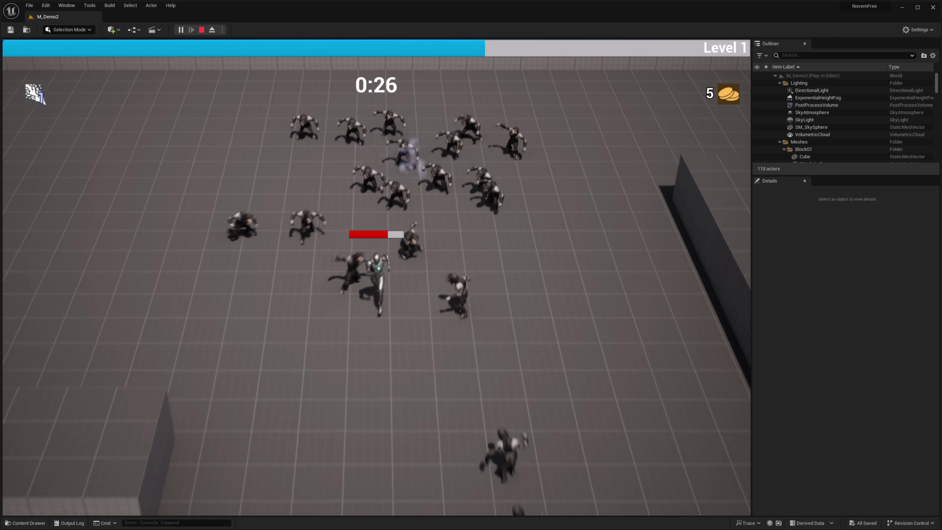
key(w)
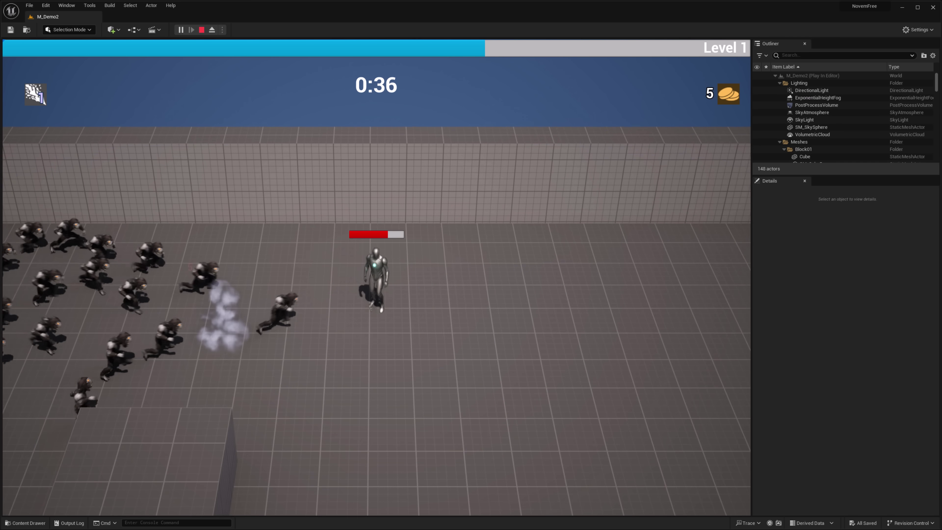
Step: Run the character along the back wall and down beside the round-ended block, away from the horde
key(d)
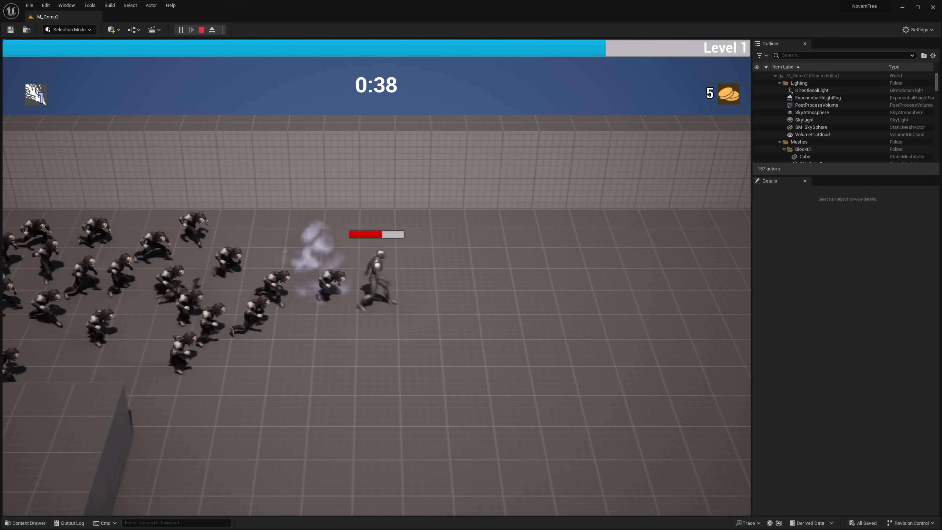
key(s)
key(a)
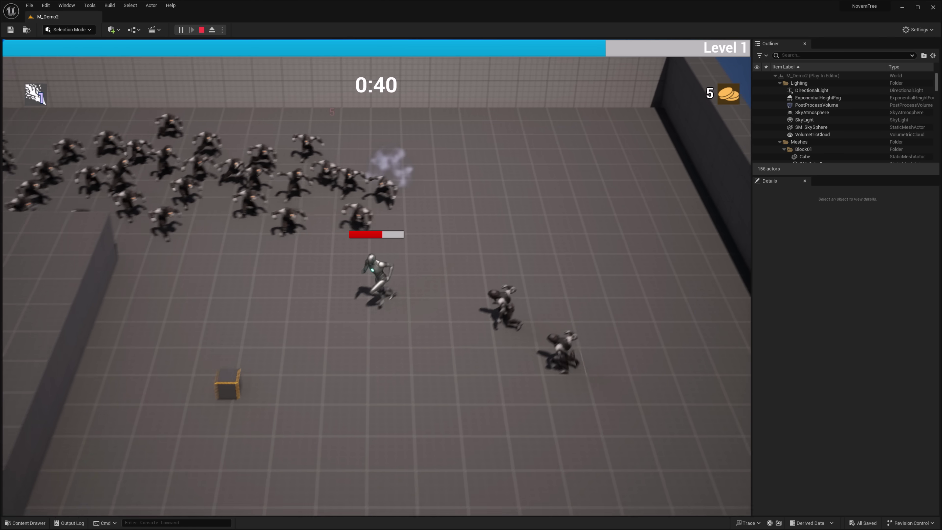
key(s)
key(a)
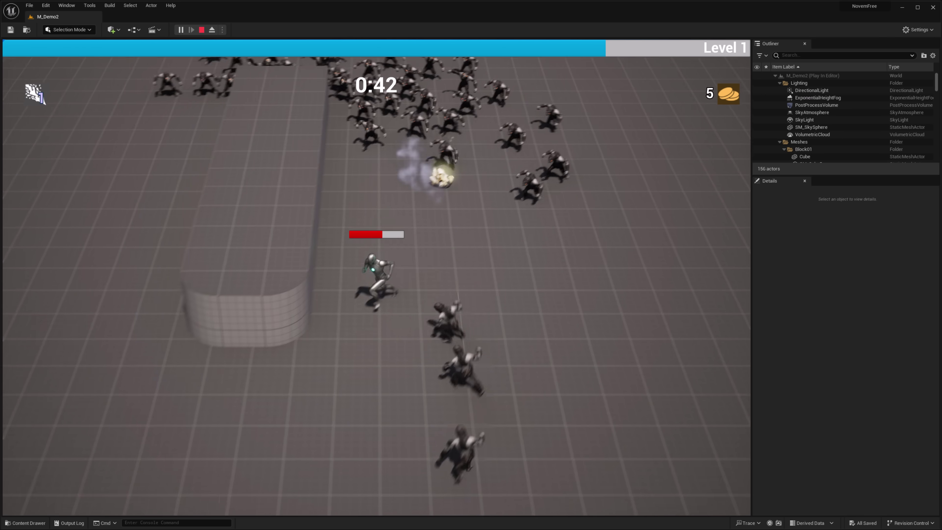
Step: Run the character up the other side of the round-ended block to the back wall until reaching Level 2
key(w)
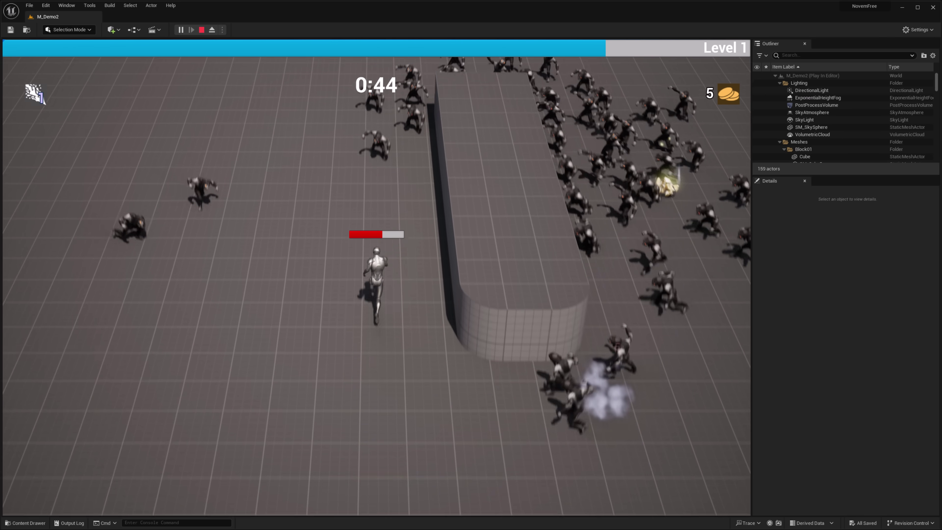
key(w)
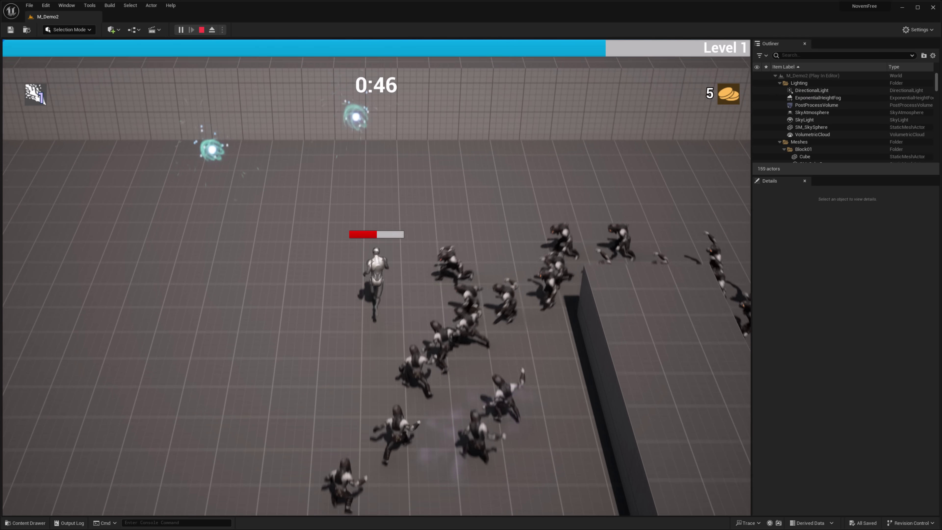
key(w)
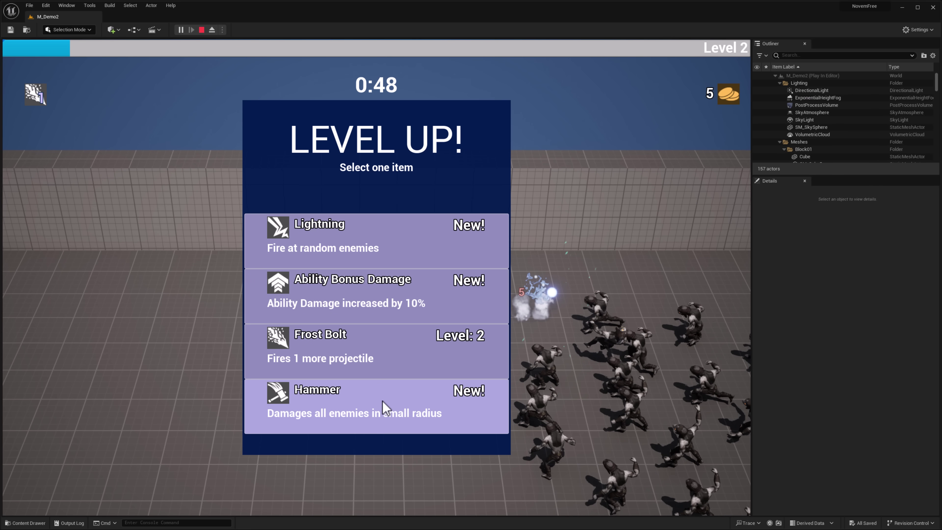
Step: Choose the Hammer ability at the level-up and retreat along the back wall, fighting the pursuing horde until Level 3
click(371, 399)
key(s)
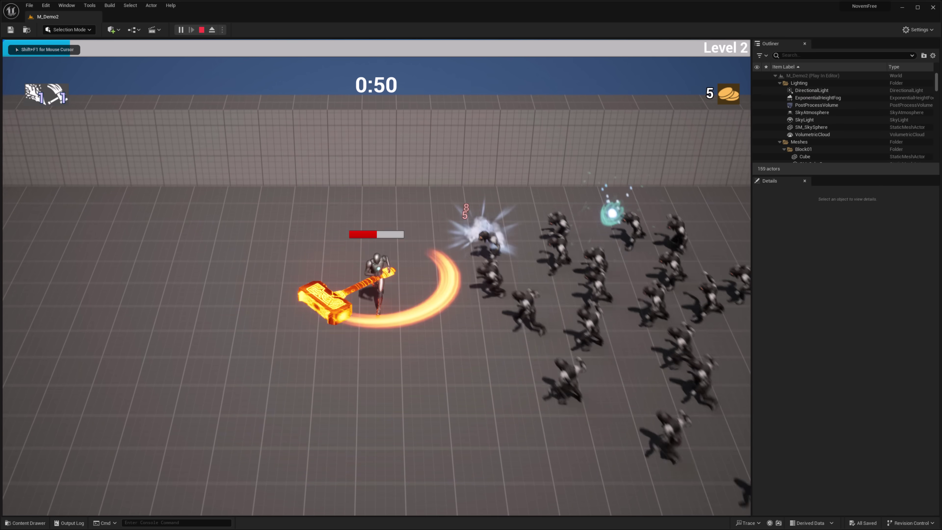
key(a)
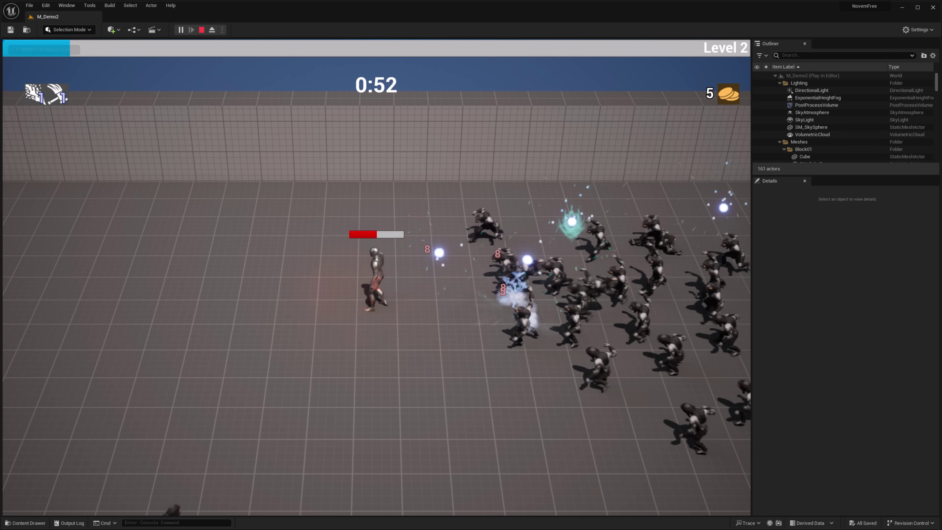
key(w)
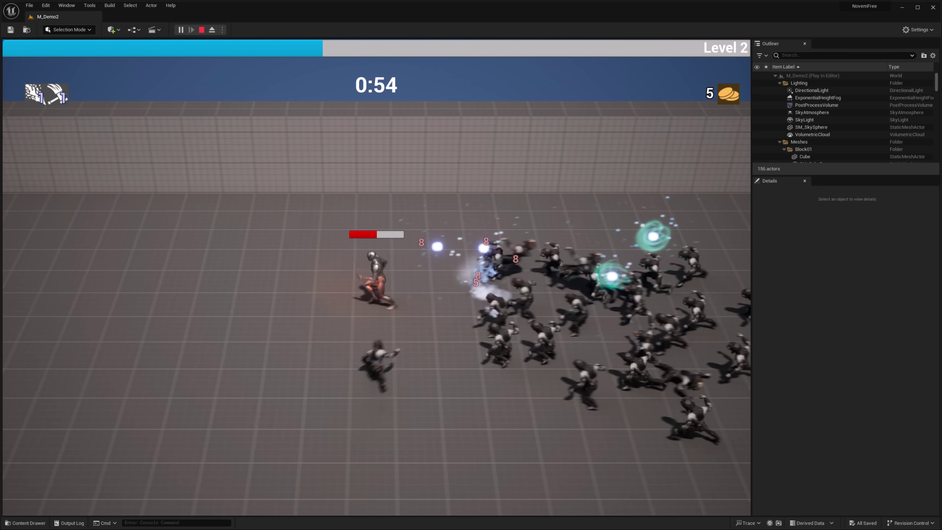
key(a)
key(w)
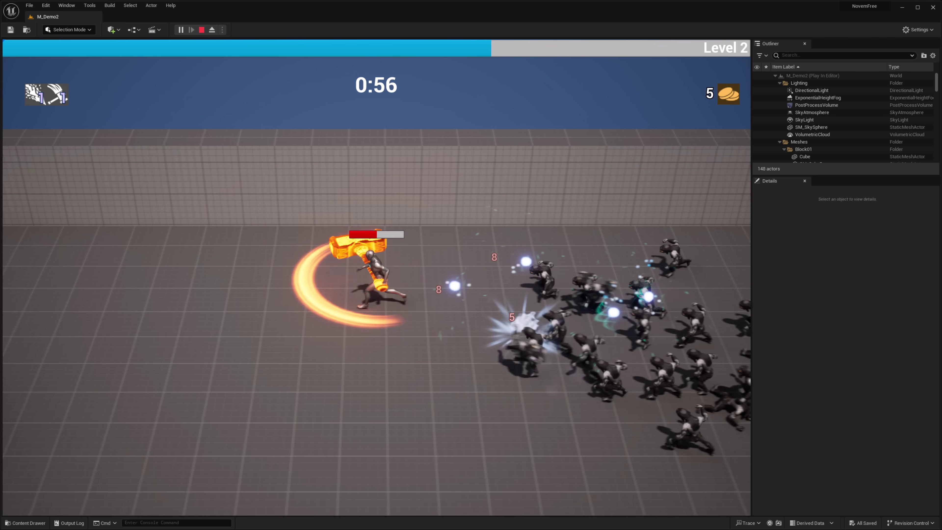
key(a)
key(w)
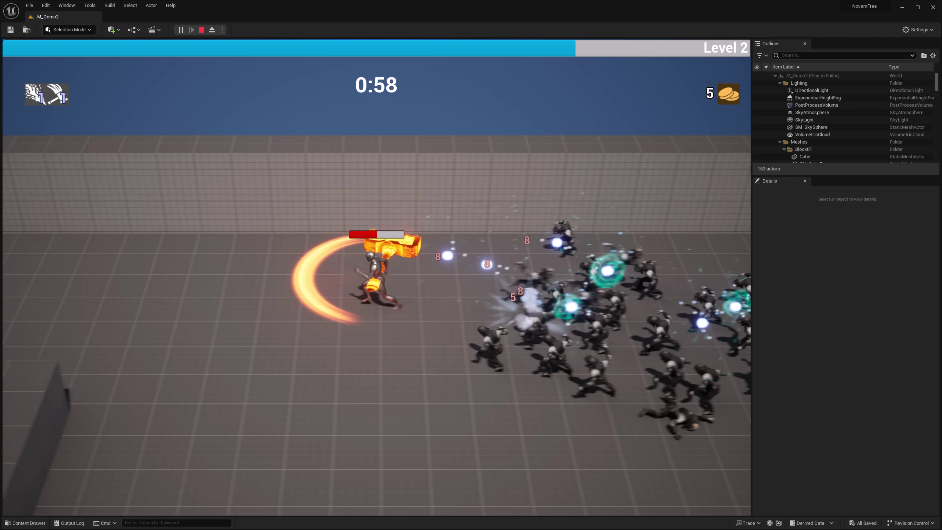
key(a)
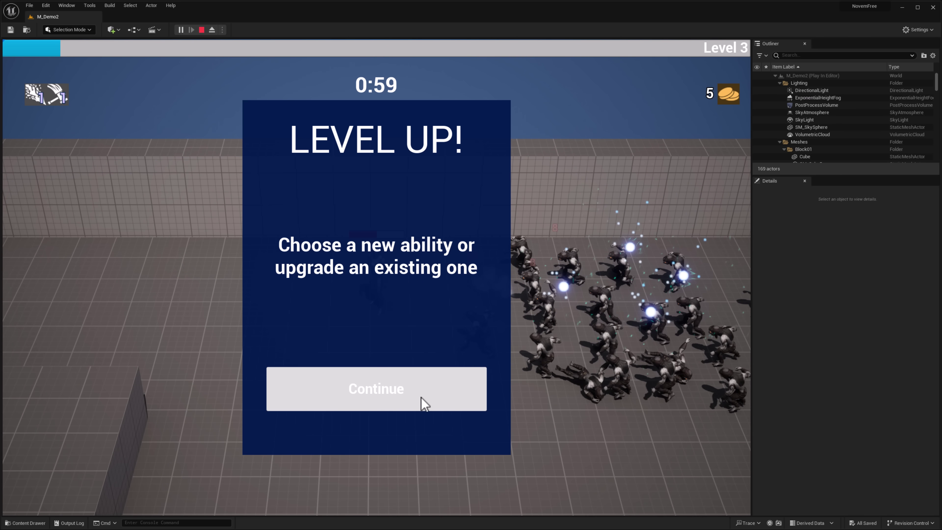
Step: Continue through the level-up screen, choose the new Lightning ability and keep retreating from the horde
click(384, 401)
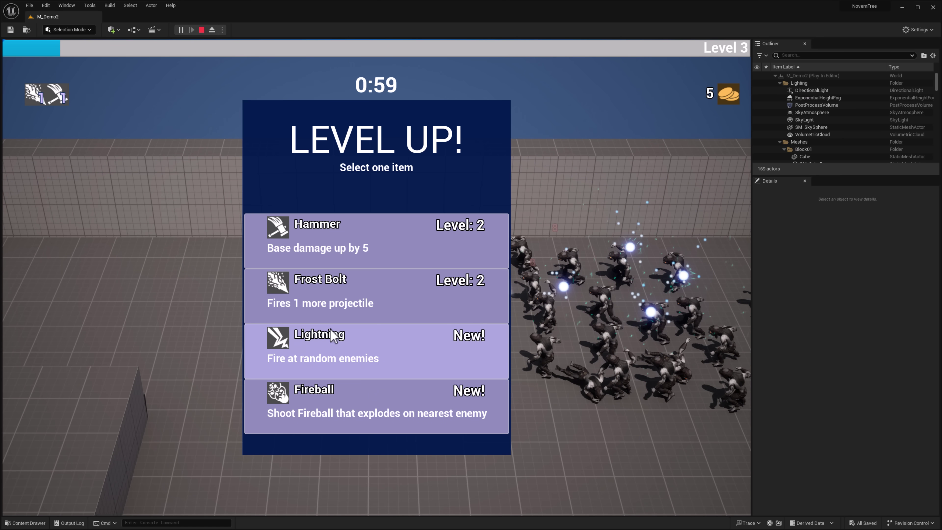
click(343, 342)
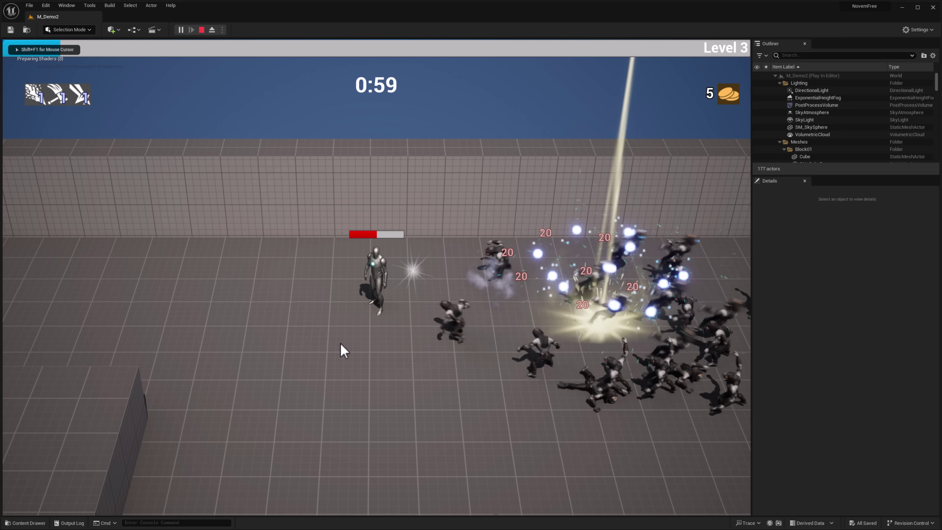
key(a)
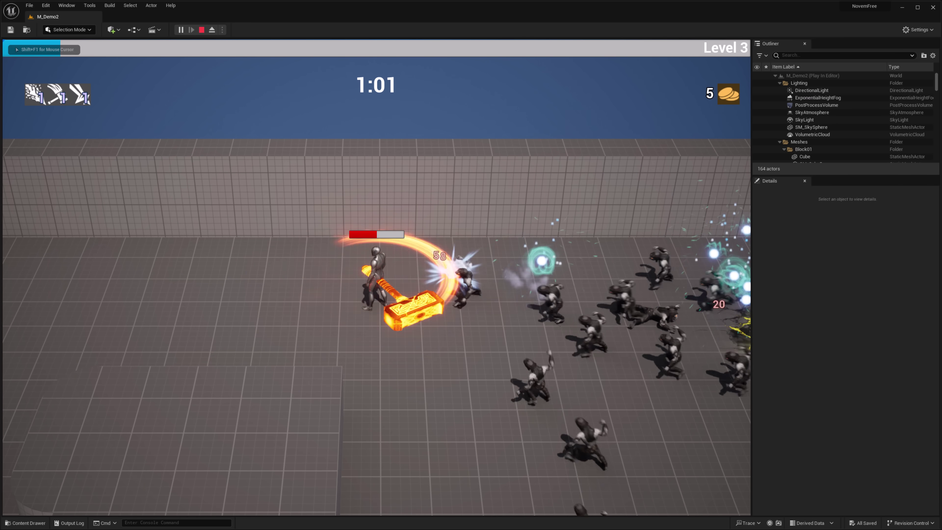
Step: Keep the character retreating along the back wall while fighting off the pursuing horde with the Hammer
key(a)
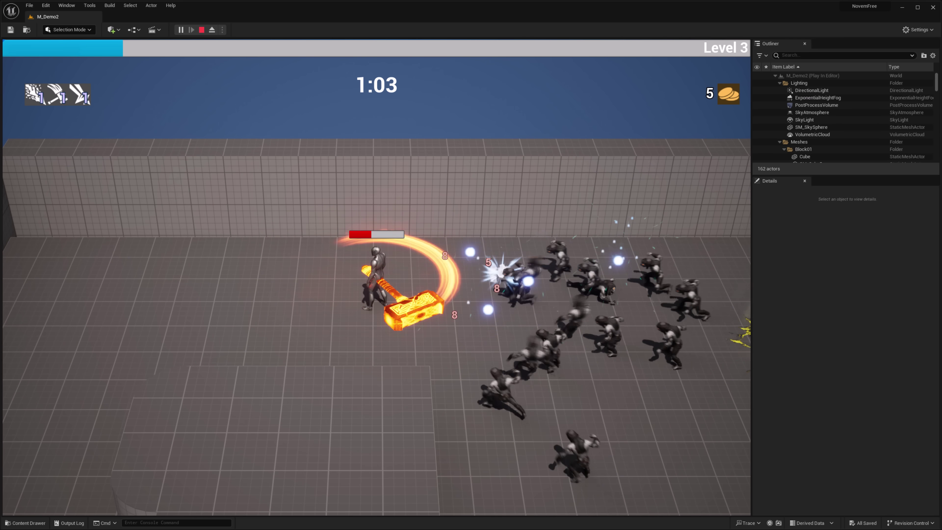
key(a)
key(d)
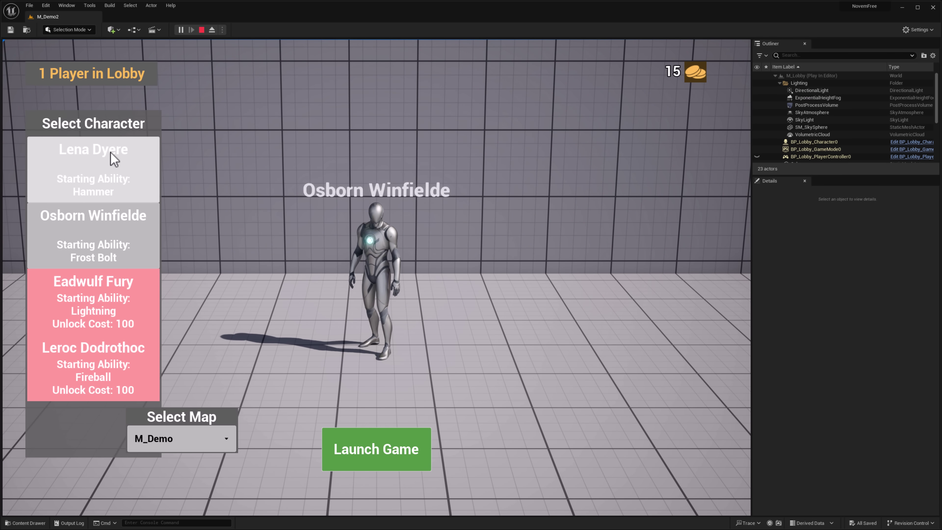
Step: Select the lobby character whose starting ability is Hammer and check the available maps, keeping M_Demo
click(93, 152)
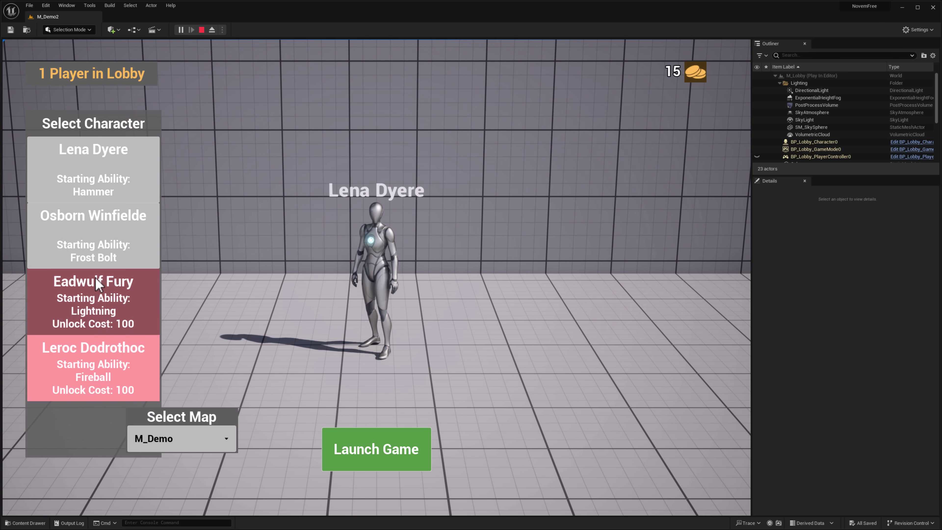
click(223, 438)
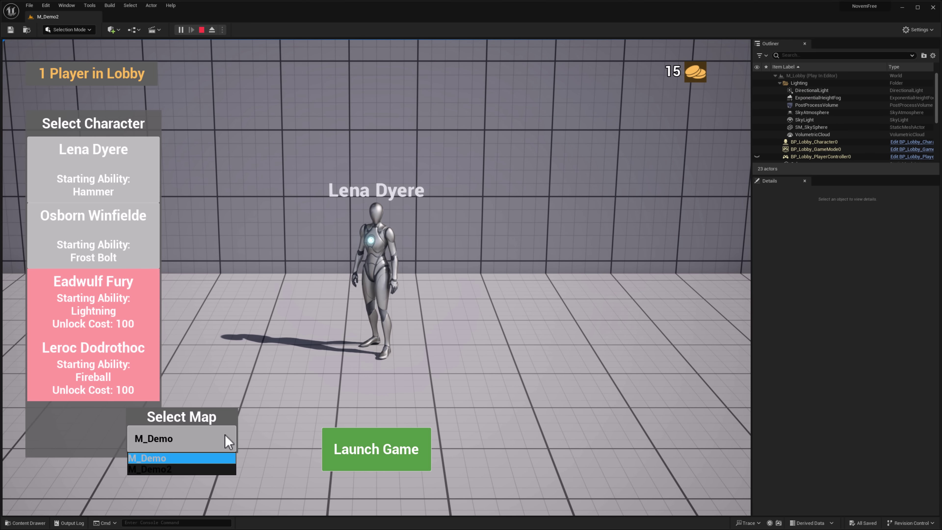
click(221, 440)
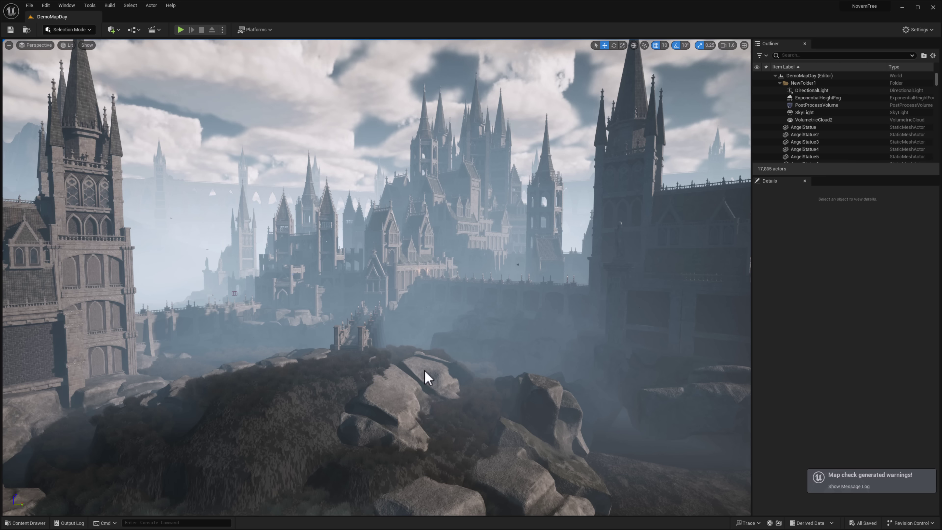
Step: Fly through the DemoMapDay level to examine the Gothic castle, its bridges, rooftops and towers
right_drag(428, 378, 497, 391)
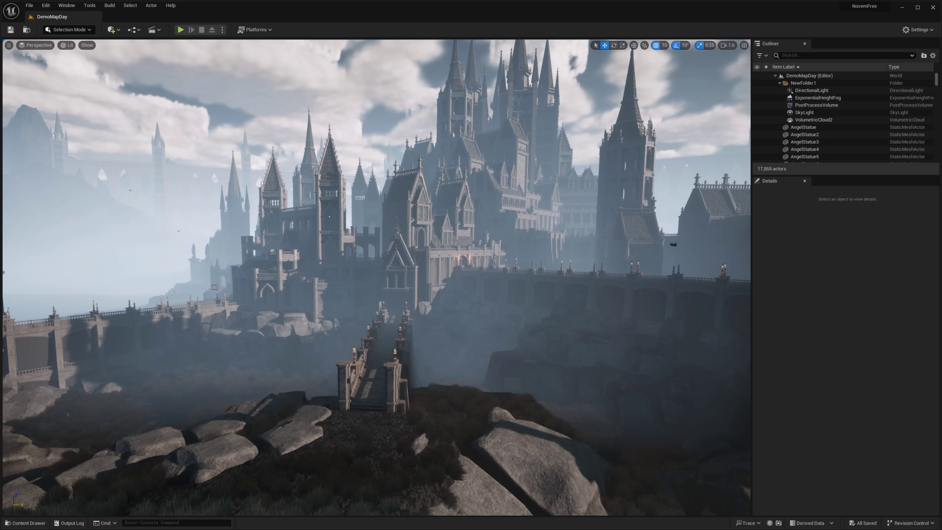
right_drag(428, 378, 429, 379)
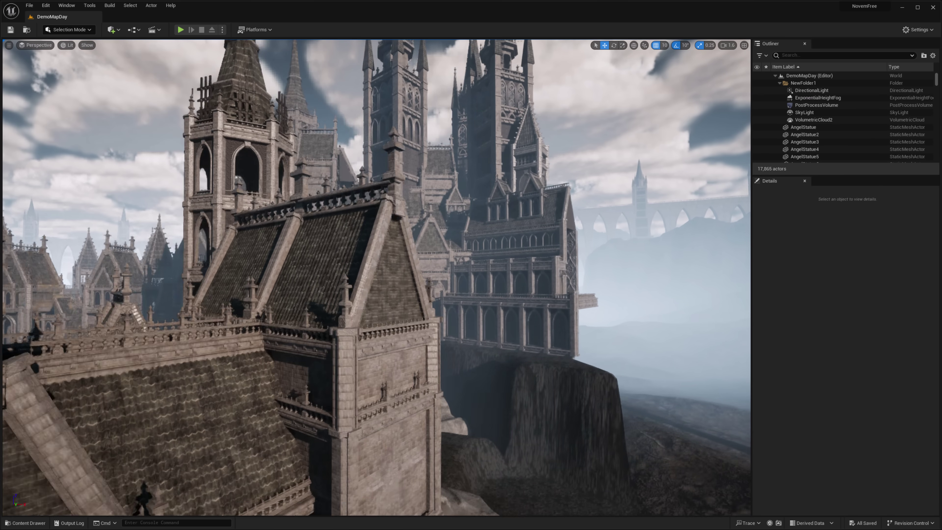
right_drag(428, 379, 428, 378)
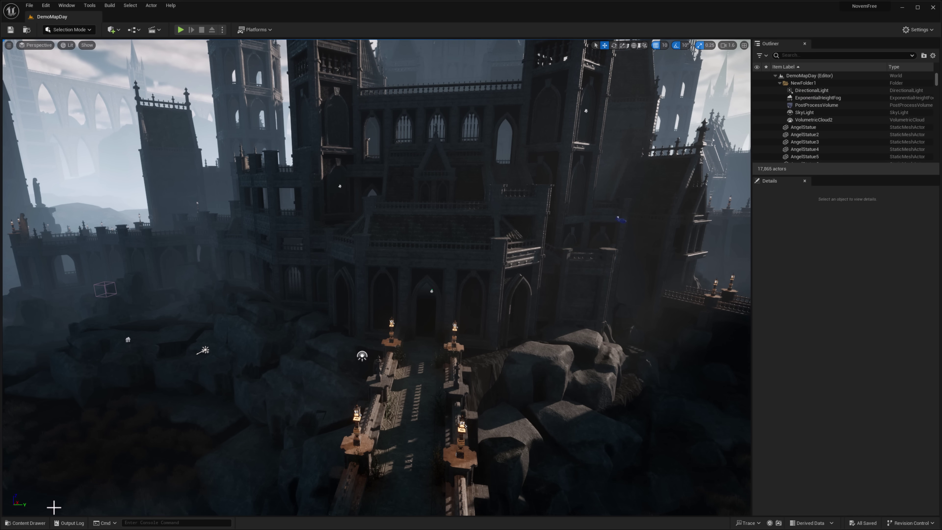
Step: Open the Gothic environment's Overview level and close the Message Log
click(26, 523)
double_click(303, 430)
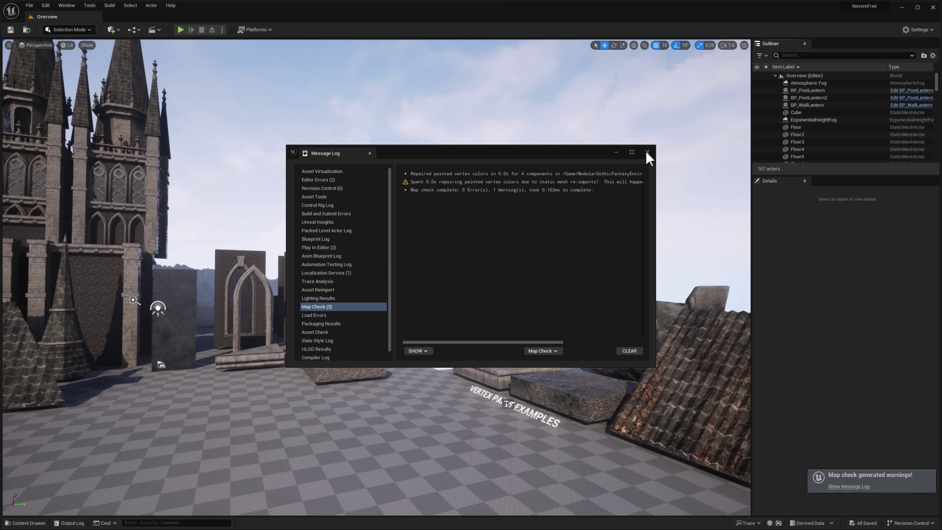
click(647, 153)
Step: Fly around the Overview level to examine the modular buildings and the vertex paint examples
mouse_move(573, 216)
right_down()
mouse_move(485, 226)
mouse_move(427, 213)
mouse_move(431, 207)
mouse_move(365, 227)
mouse_move(388, 211)
mouse_move(485, 204)
mouse_move(608, 211)
mouse_move(574, 215)
mouse_move(552, 191)
mouse_move(590, 215)
mouse_move(727, 227)
right_up()
key(w)
key(w)
key(w)
key(s)
key(w)
key(w)
key(s)
key(w)
key(w)
key(s)
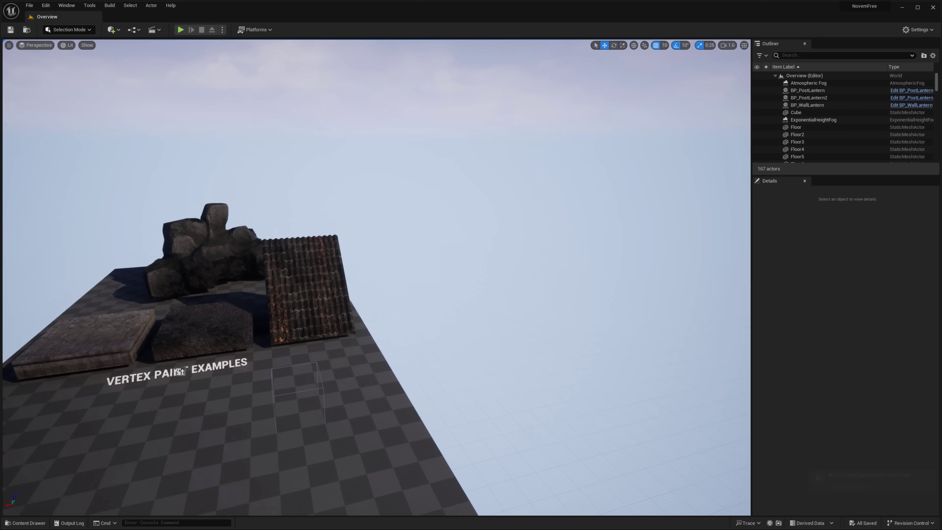
Step: Examine the Overview level's smaller pieces: iron fences, lanterns, statue, balustrades, stairs, rocks and plants
key(w)
mouse_move(179, 372)
right_down()
mouse_move(36, 371)
mouse_move(100, 382)
mouse_move(52, 390)
right_up()
key(s)
key(w)
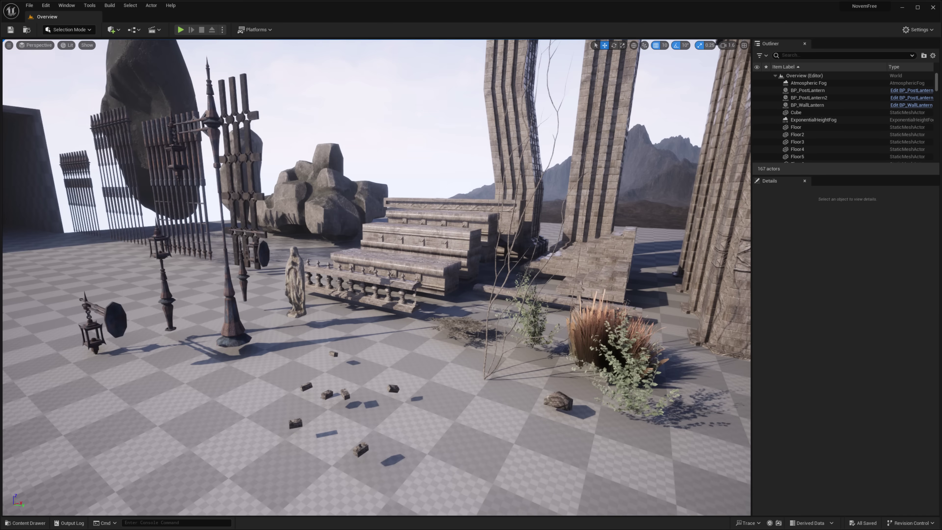
key(s)
right_drag(180, 371, 159, 353)
right_drag(534, 448, 371, 279)
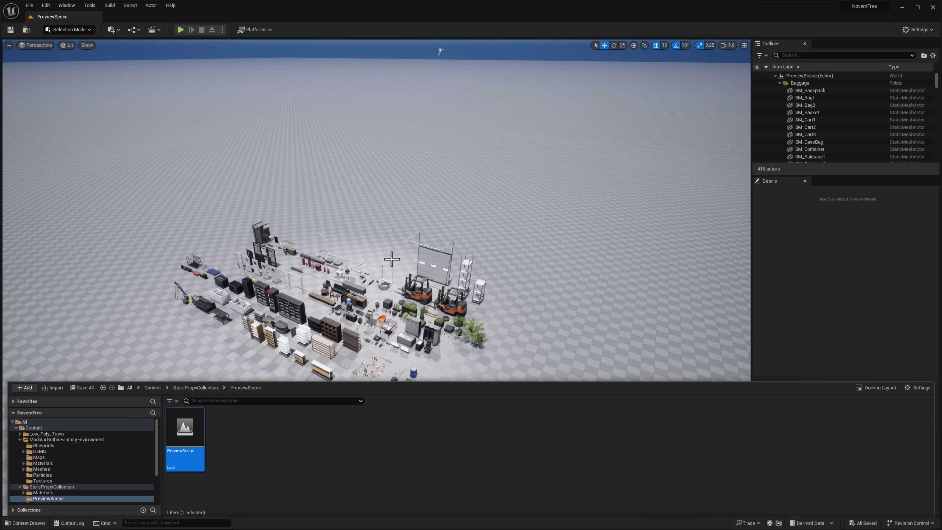
Step: Fly over the StorePropsCollection PreviewScene and move in on the groceries, trash bags, barrel and wooden pallet
right_drag(391, 259, 391, 259)
key(w)
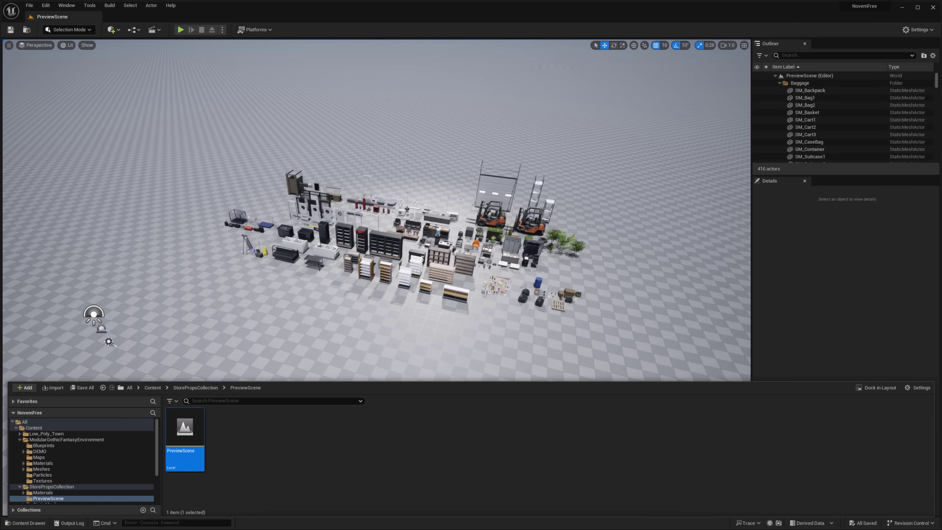
key(w)
right_drag(392, 259, 333, 240)
mouse_move(391, 258)
right_down()
mouse_move(445, 259)
mouse_move(391, 259)
right_up()
key(w)
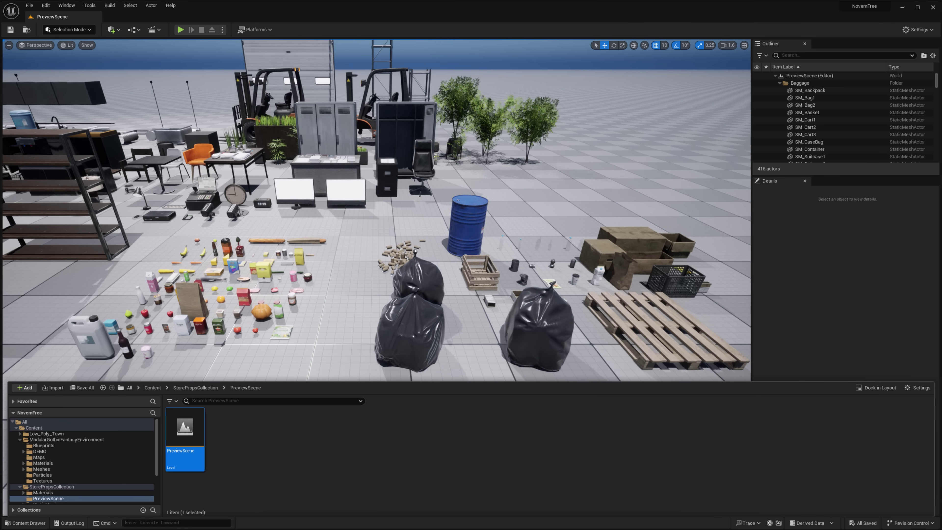
Step: Examine the cash register, office desks, lockers and surrounding store props up close in PreviewScene
right_drag(205, 216, 206, 217)
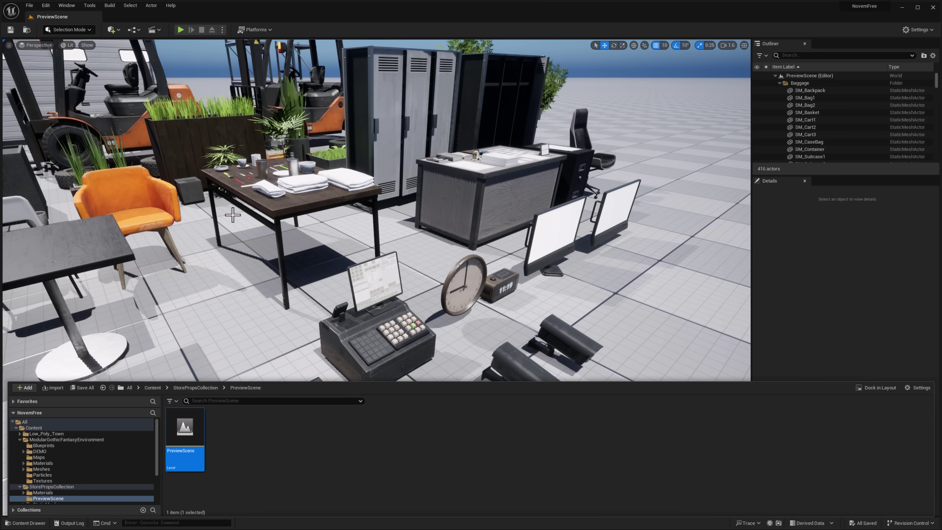
key(w)
right_drag(300, 174, 300, 175)
key(w)
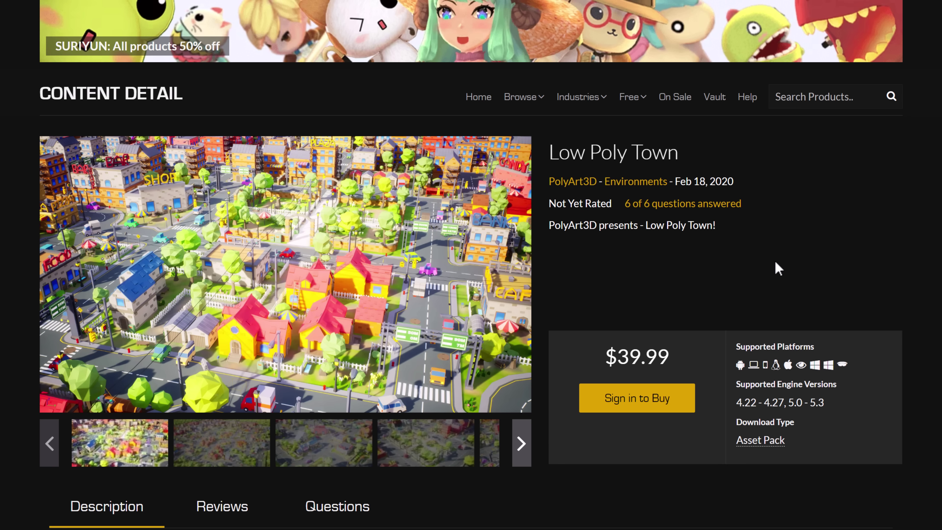
Step: Switch to the Unreal Engine Marketplace and review the Low Poly Town, Defender, Survivors Roguelike, Modular Gothic/Fantasy Environment and Grocery store props collection pages
scroll(756, 276, down, 2)
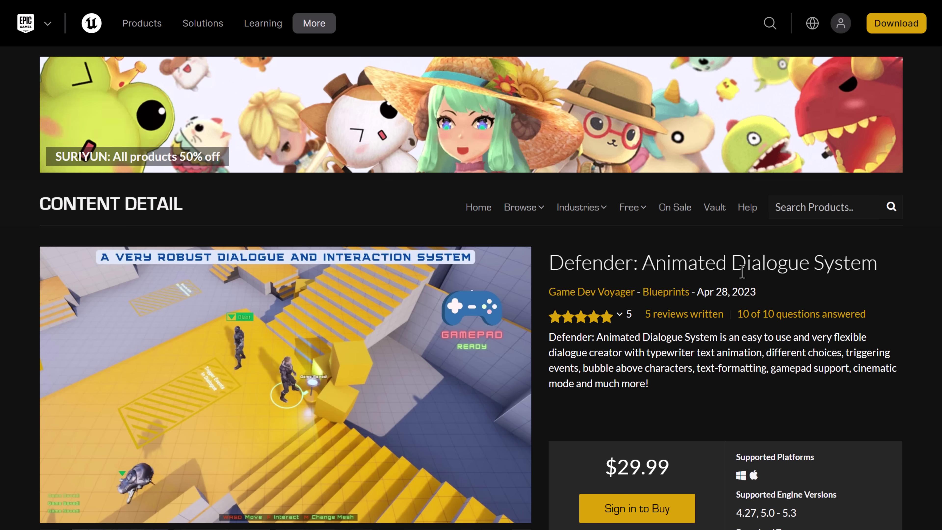
scroll(742, 272, down, 4)
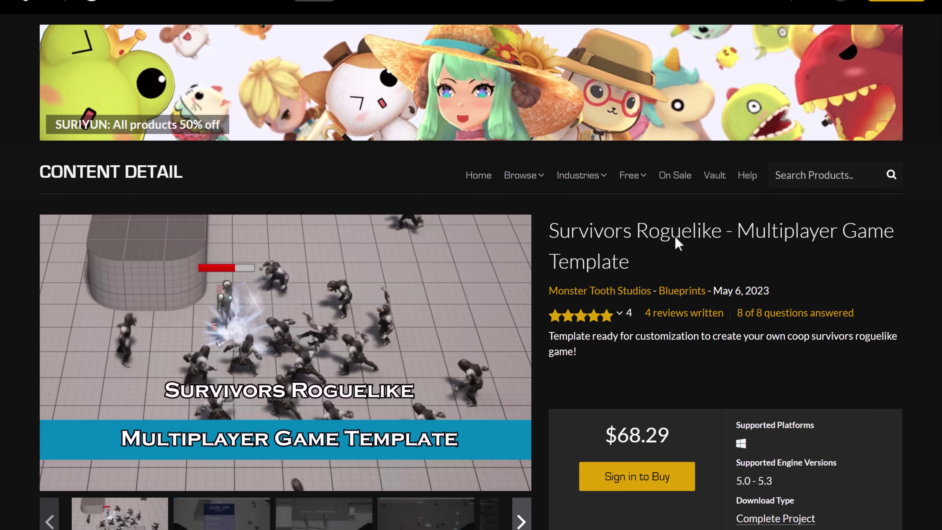
scroll(677, 243, down, 2)
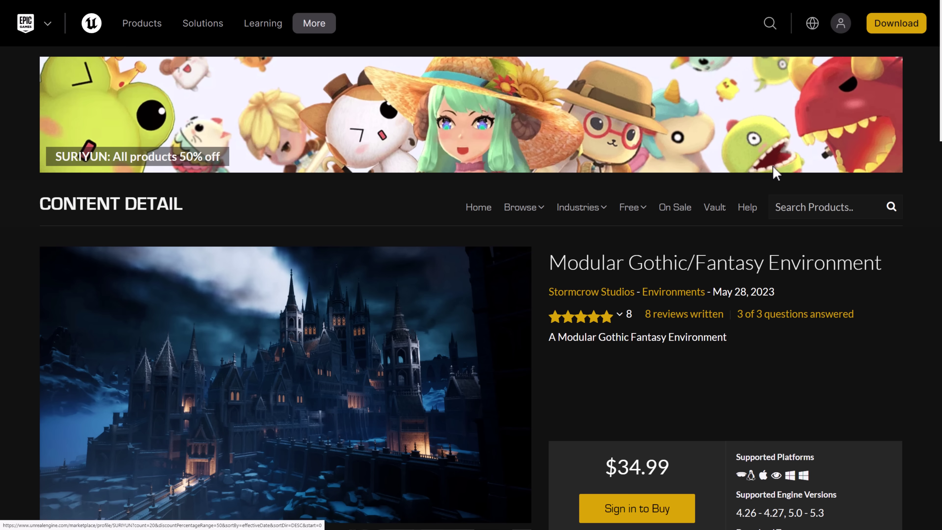
scroll(774, 171, down, 5)
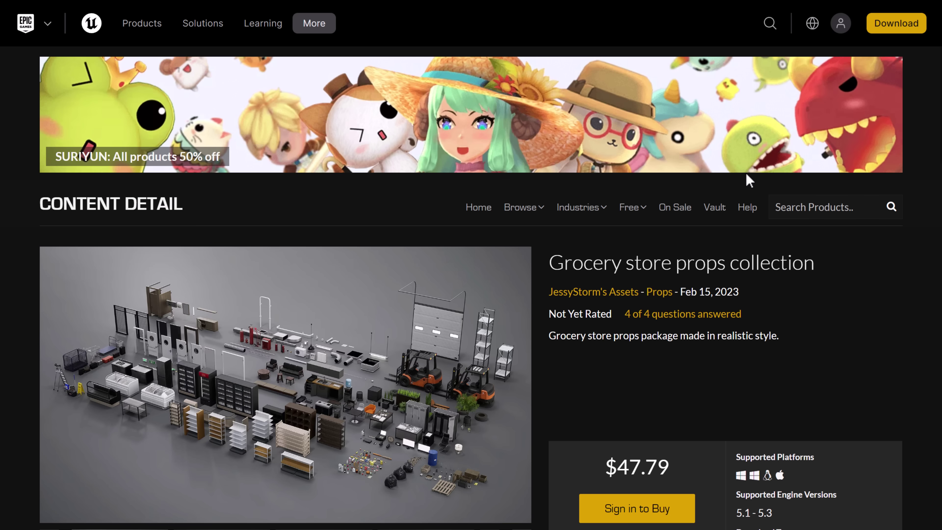
scroll(750, 183, down, 5)
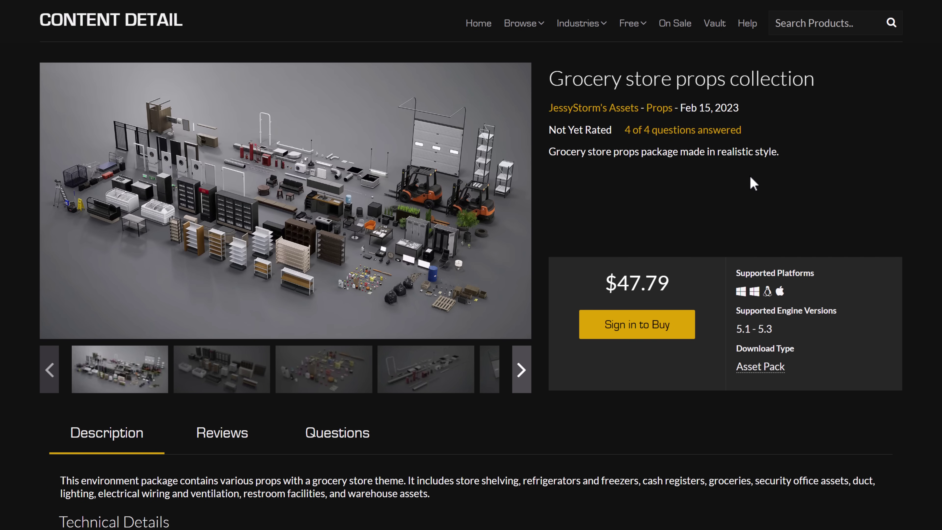
Step: Open the marketplace's Free For The Month listing and look through its products
mouse_move(648, 33)
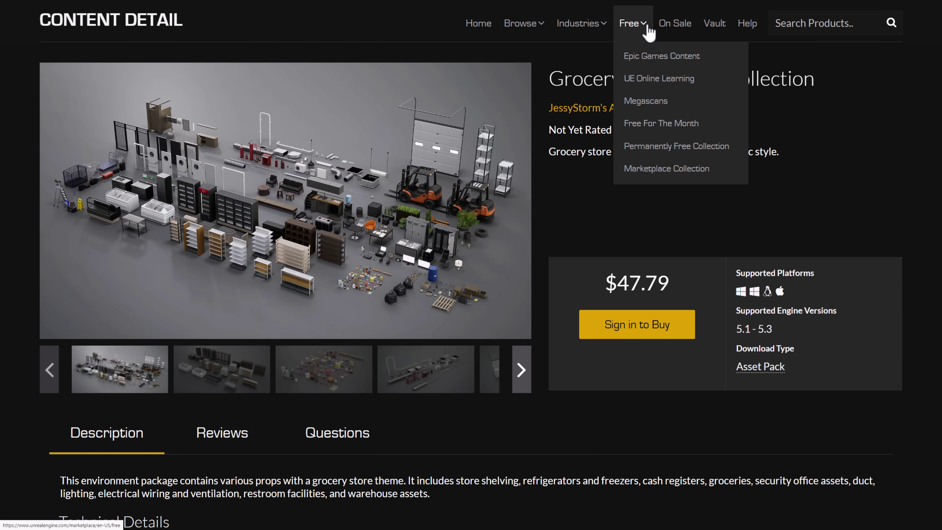
click(662, 126)
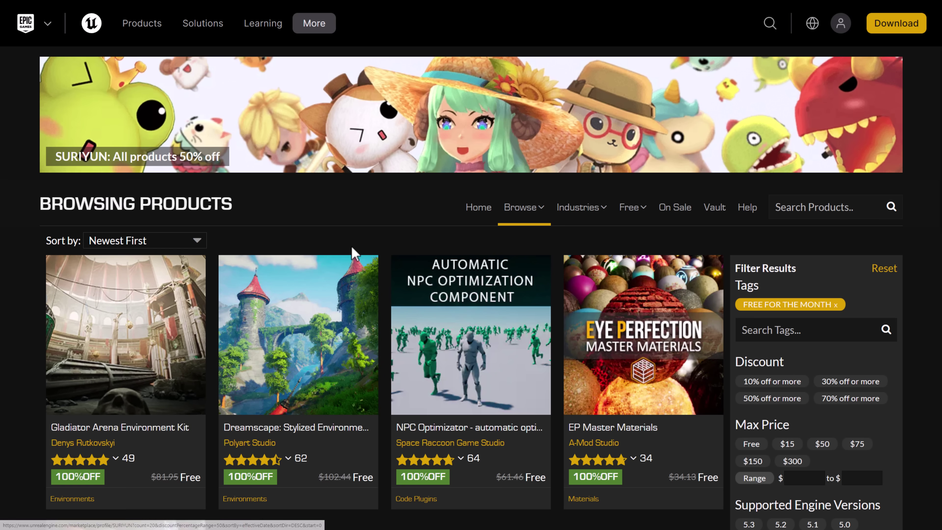
scroll(644, 362, down, 3)
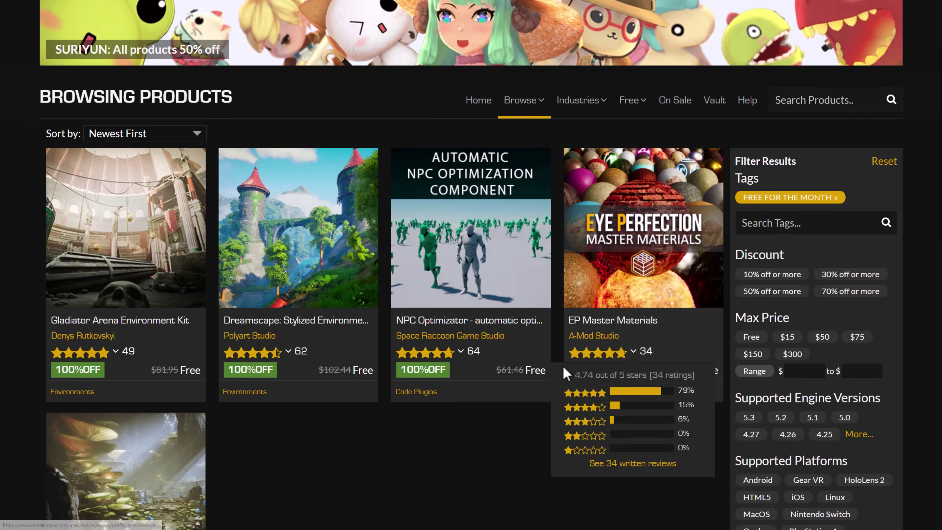
scroll(339, 410, down, 2)
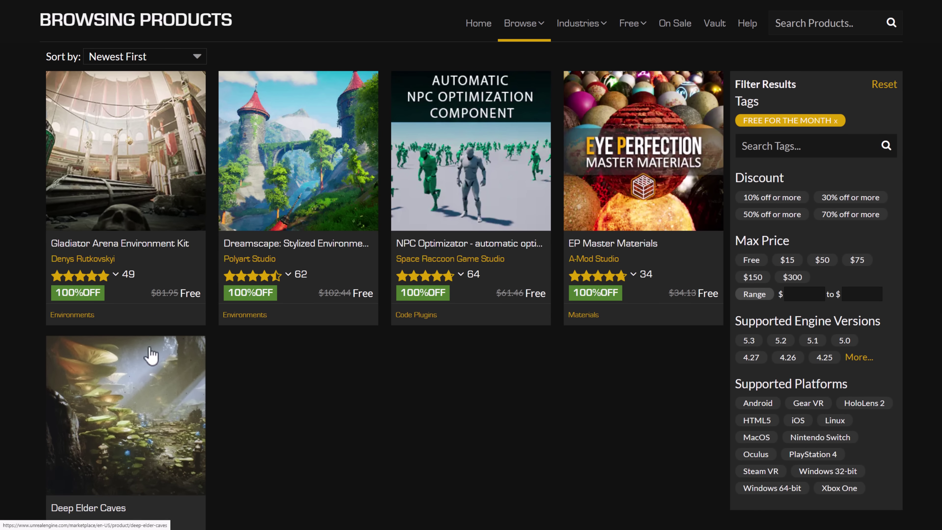
scroll(593, 241, up, 3)
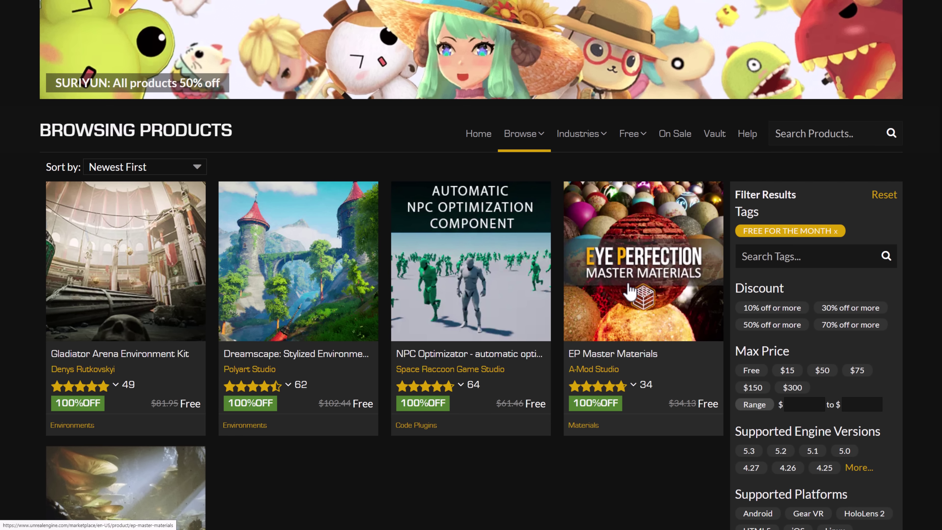